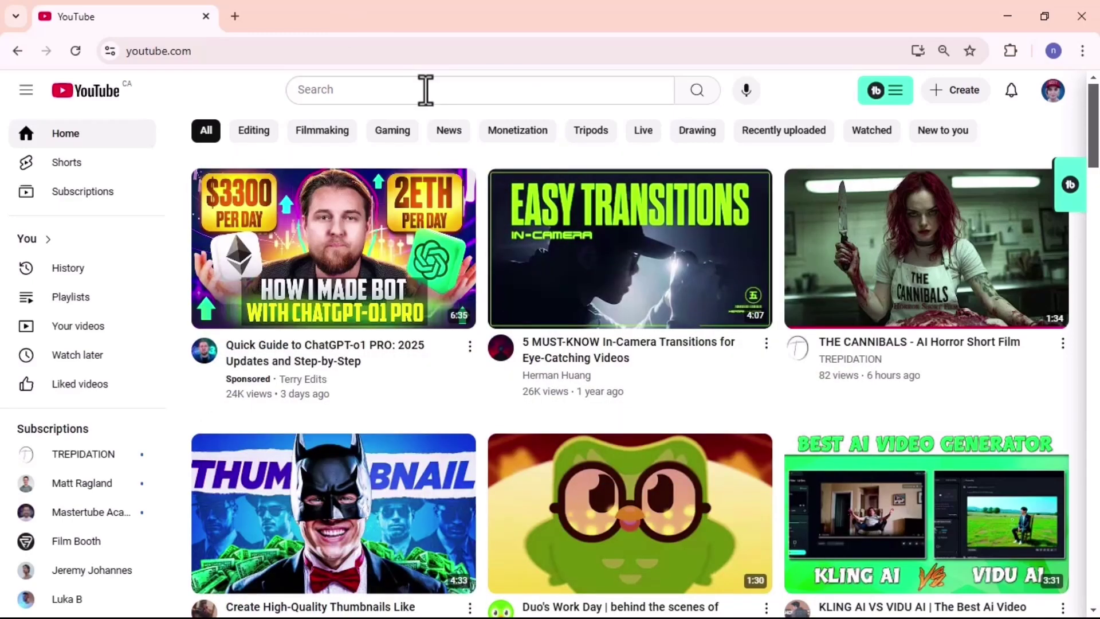
Search YouTube for 'think' and open the Think Media channel.
click(426, 89)
text(think)
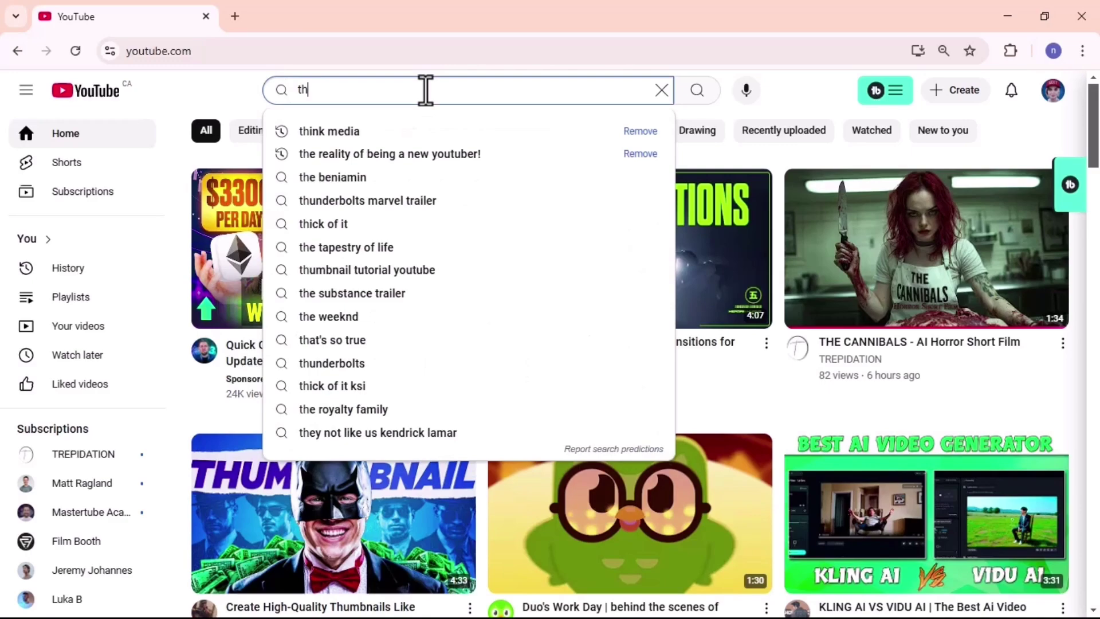
click(409, 127)
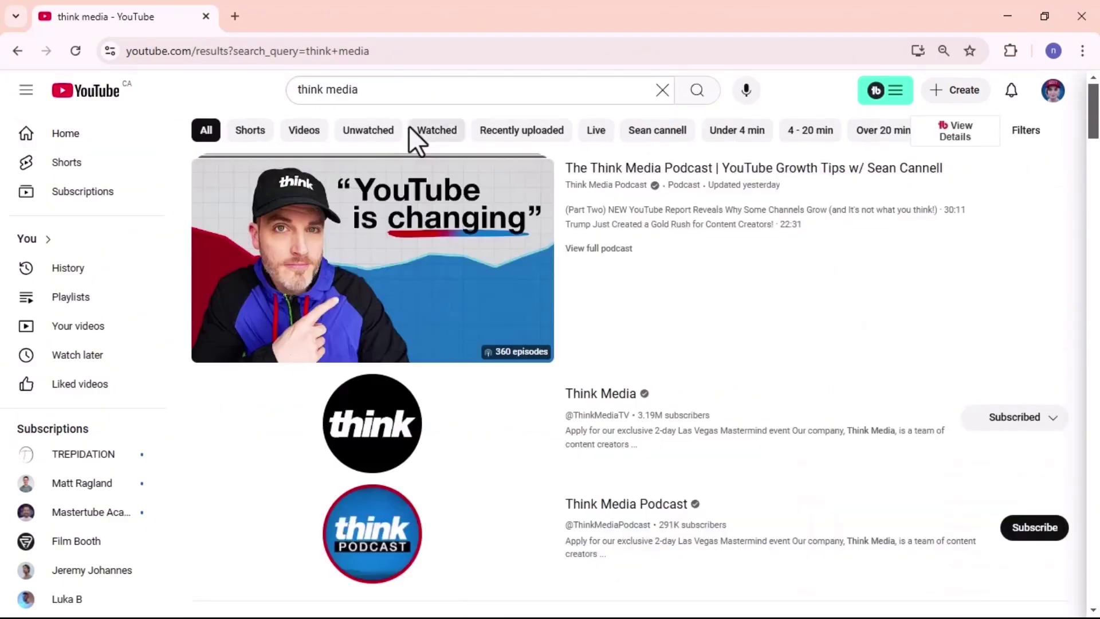
click(344, 387)
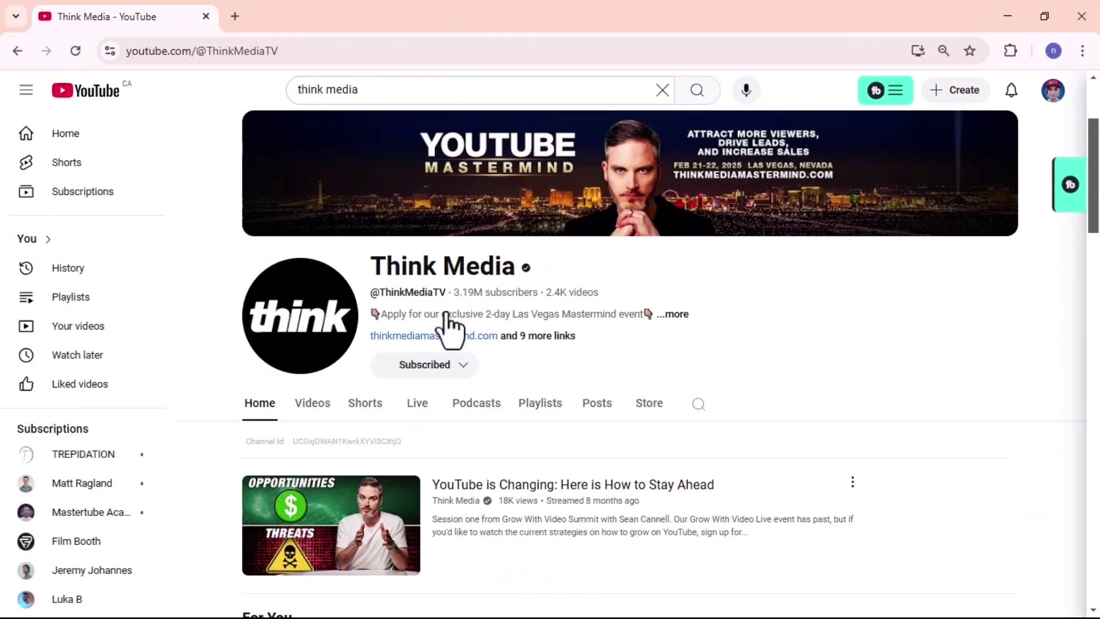
scroll(445, 343, down, 4)
scroll(335, 217, up, 4)
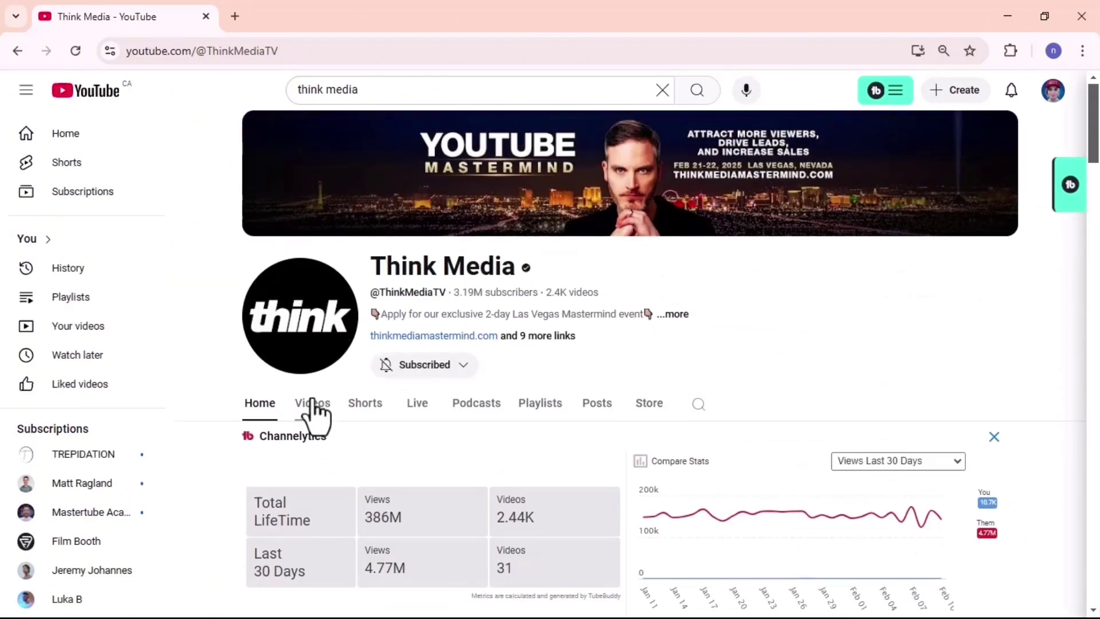
From the Videos tab, copy the share link of the AI video generator video.
click(313, 404)
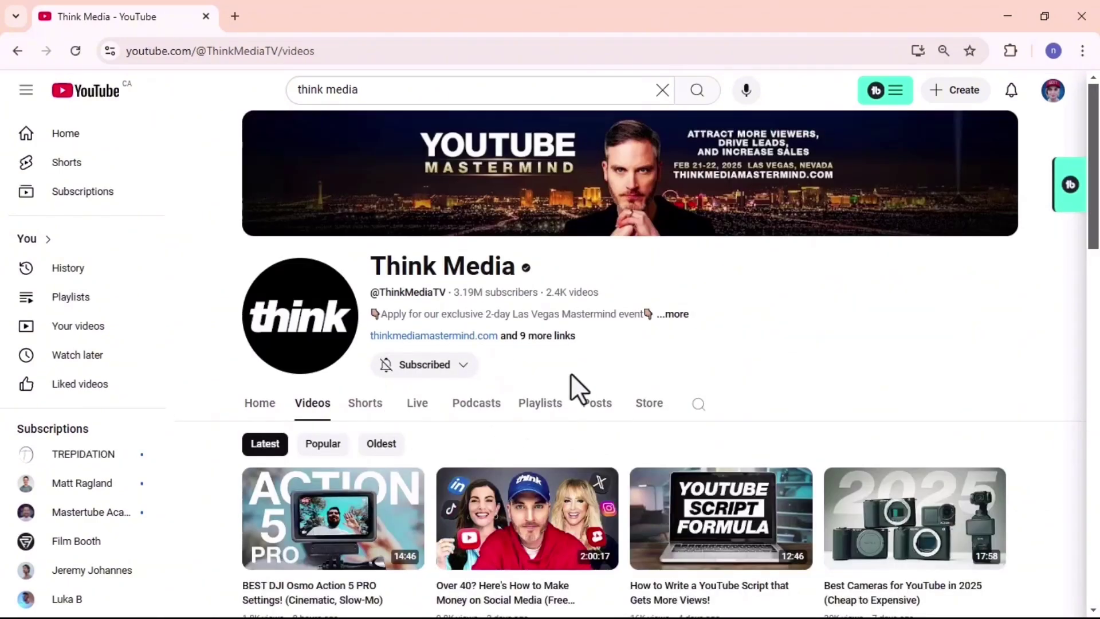
scroll(467, 345, down, 1)
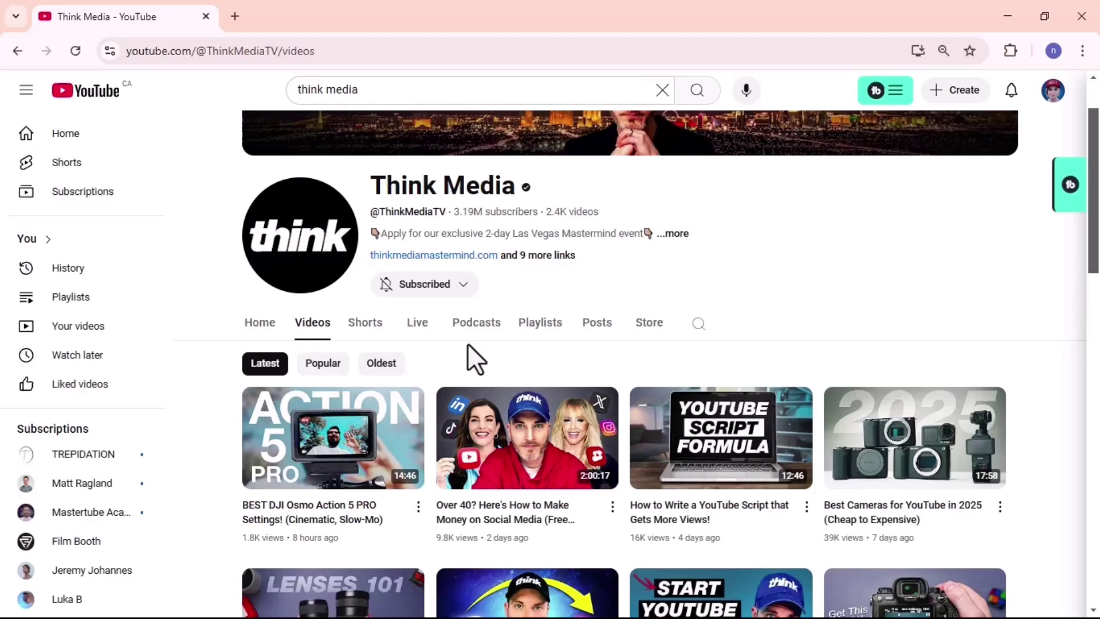
scroll(467, 344, down, 1)
scroll(561, 484, down, 2)
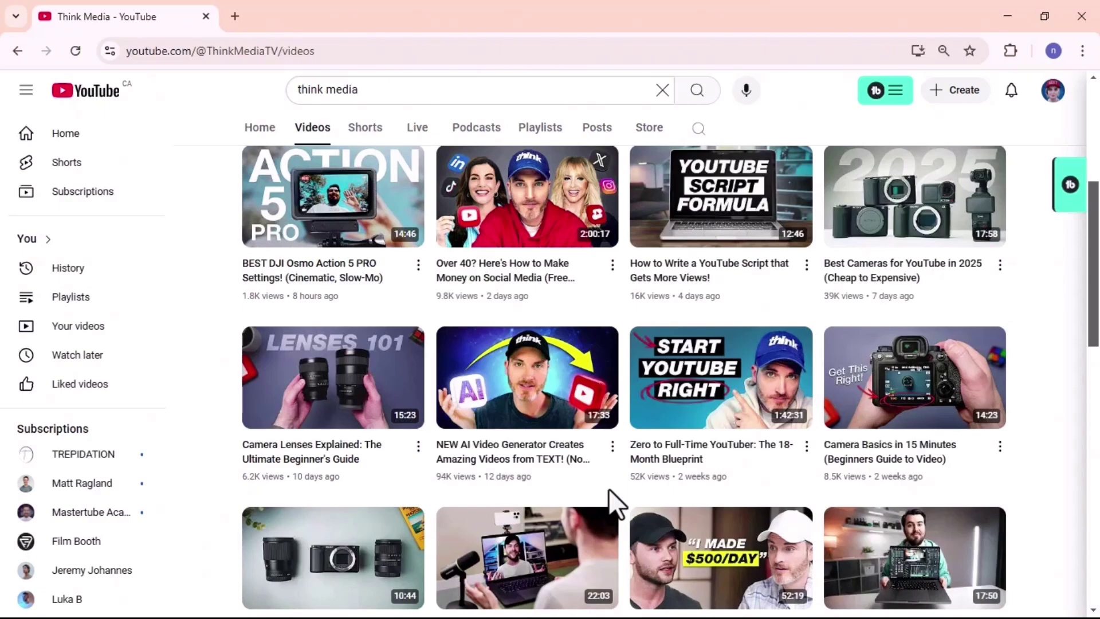
click(613, 446)
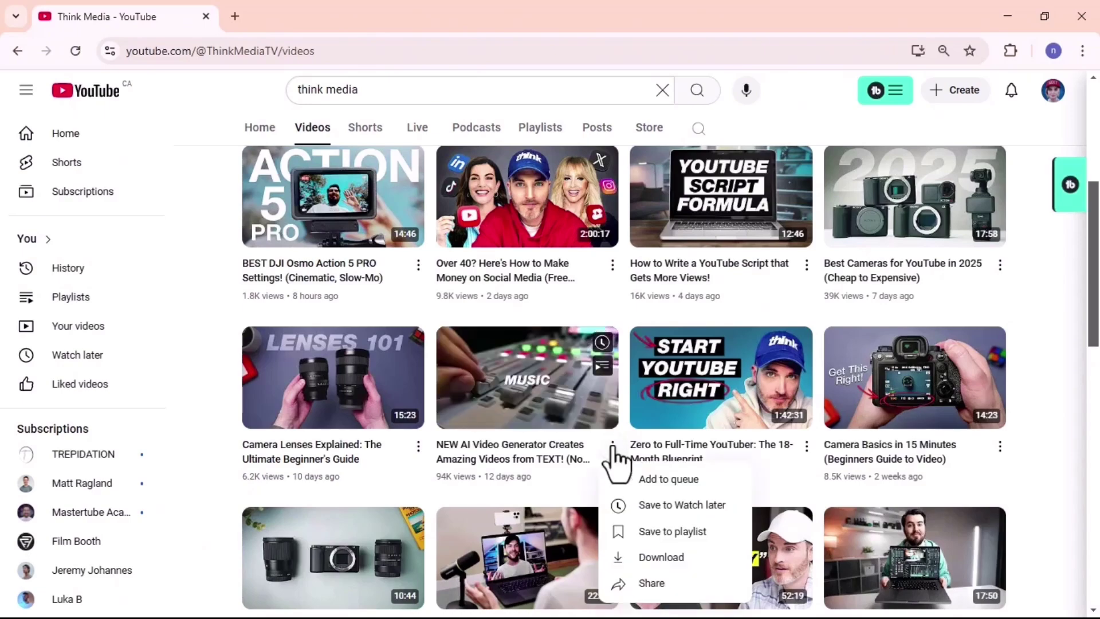
click(649, 585)
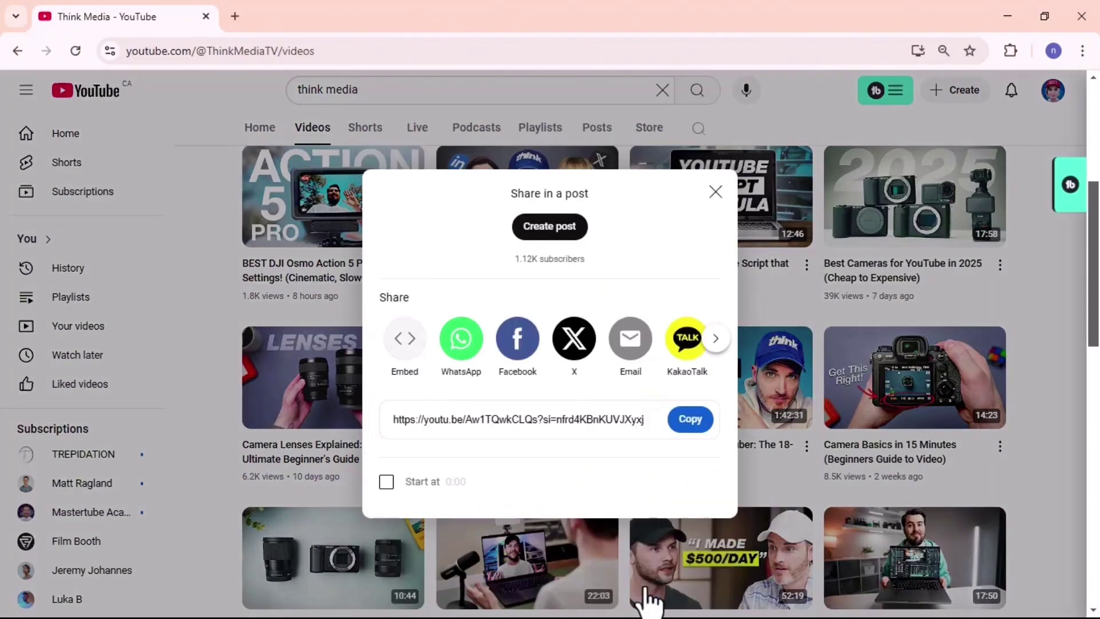
click(681, 423)
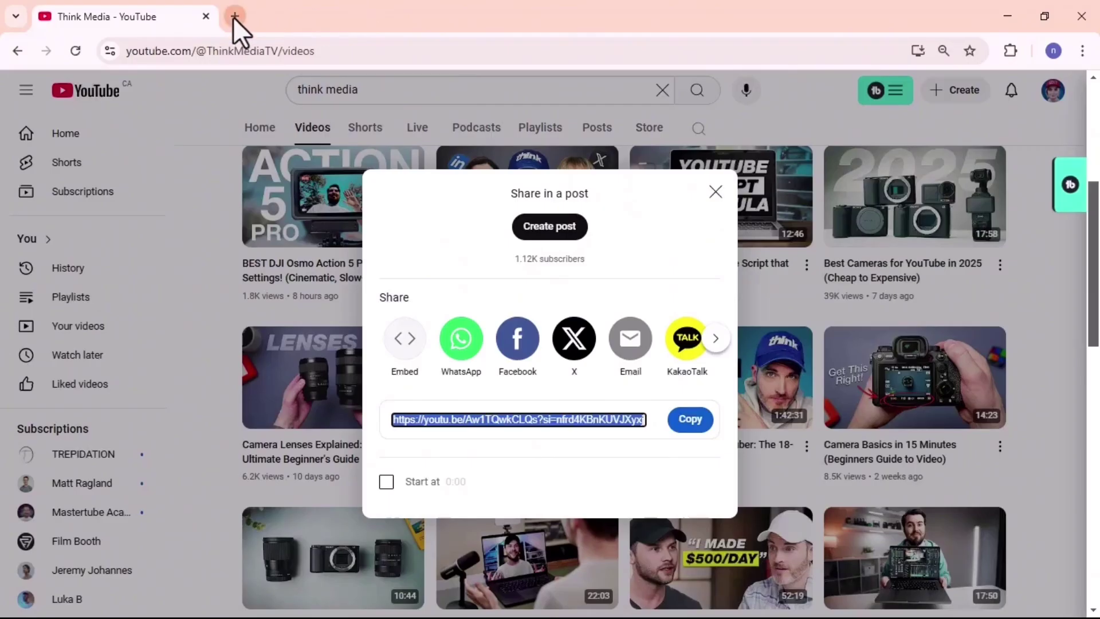
In a new tab, search 'youtube thumb' and open the YouTube Thumbnail Downloader site.
click(232, 16)
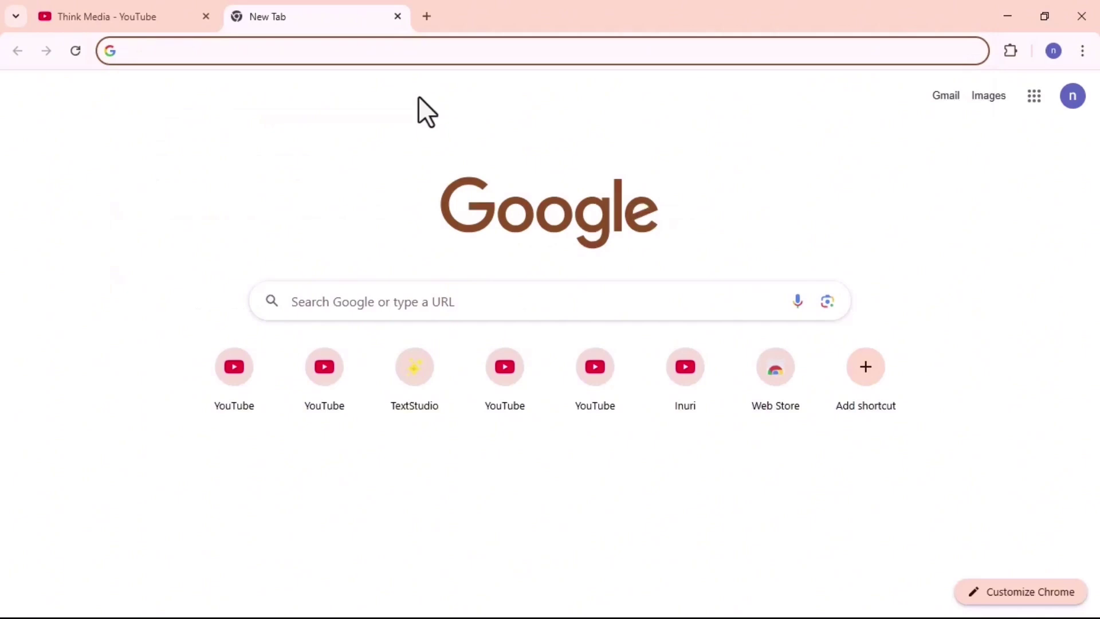
text(youtube t)
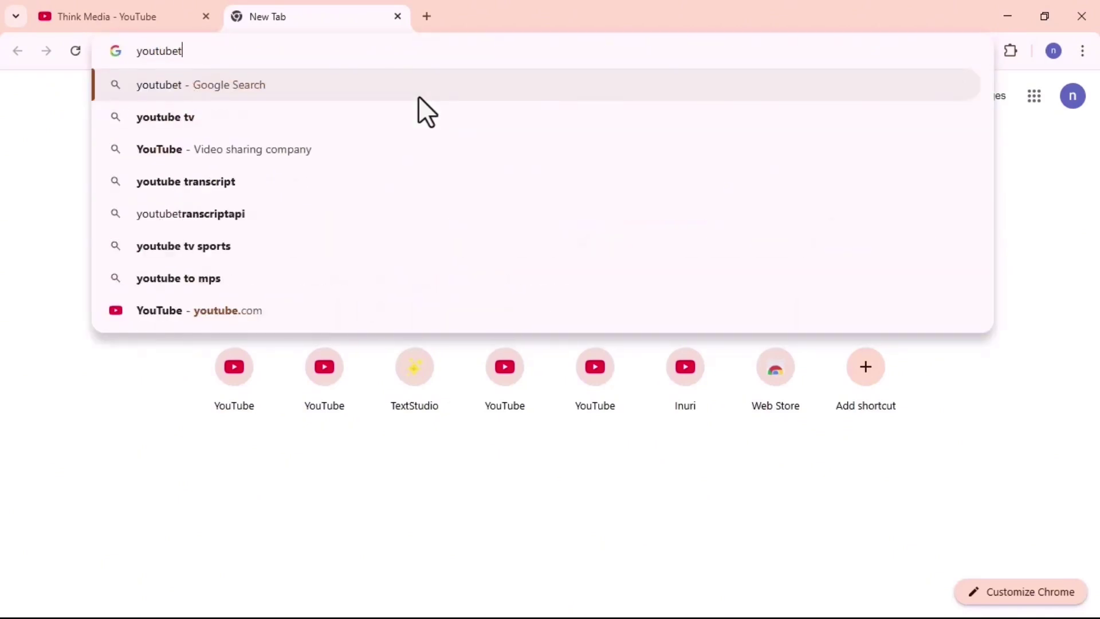
text(humb)
click(369, 143)
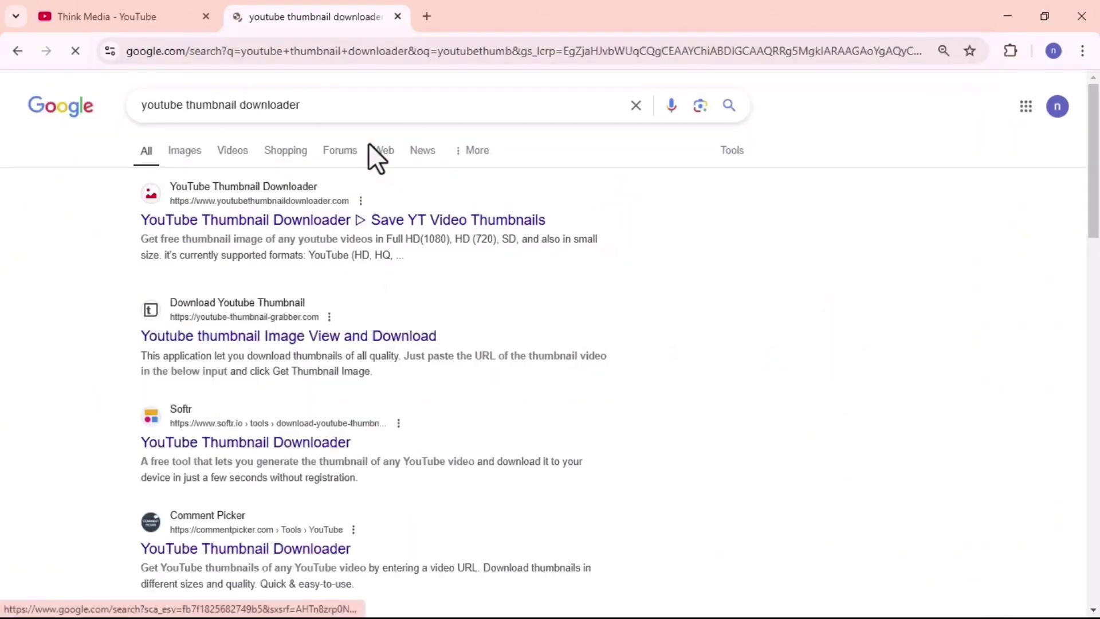
click(276, 222)
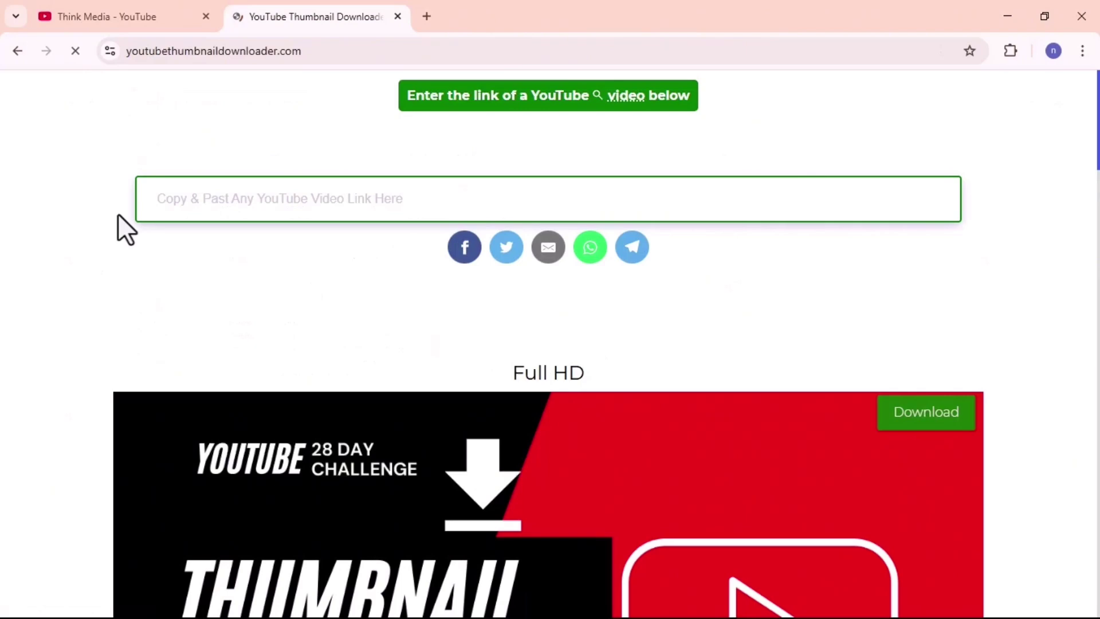
Paste the video link, open the Full HD thumbnail and save it as maxresdefault.
right_click(198, 201)
click(252, 359)
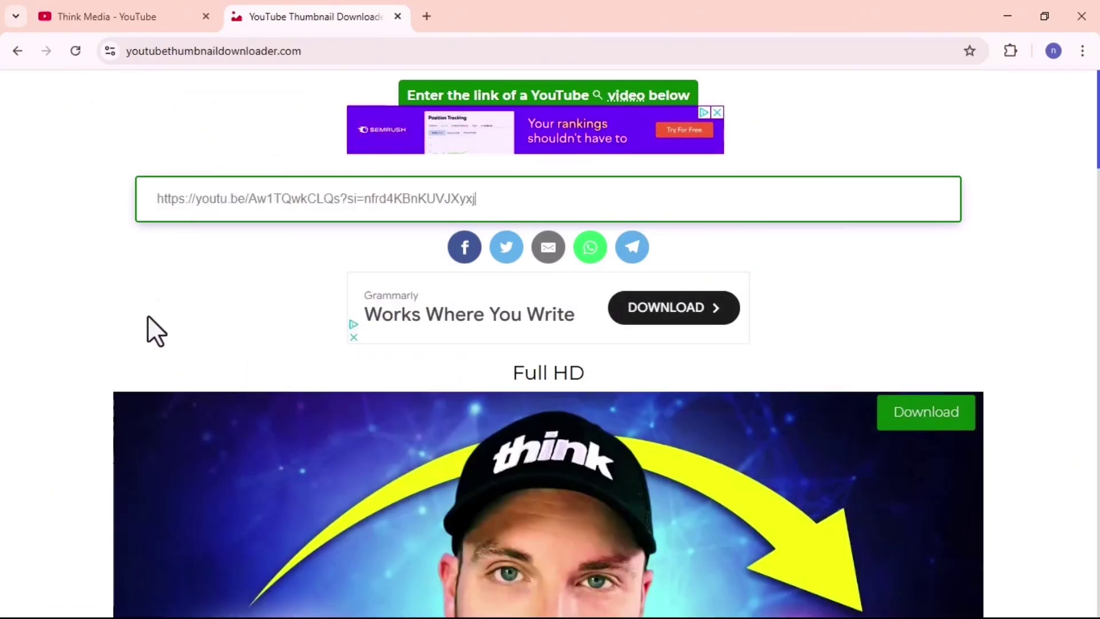
scroll(337, 300, down, 6)
scroll(356, 228, up, 1)
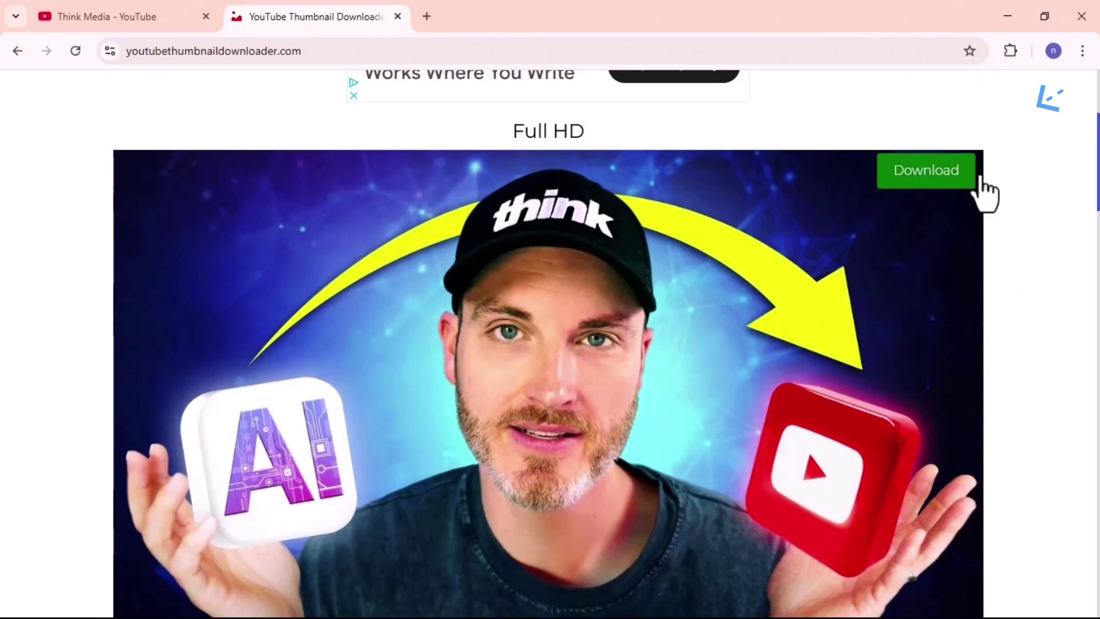
click(925, 172)
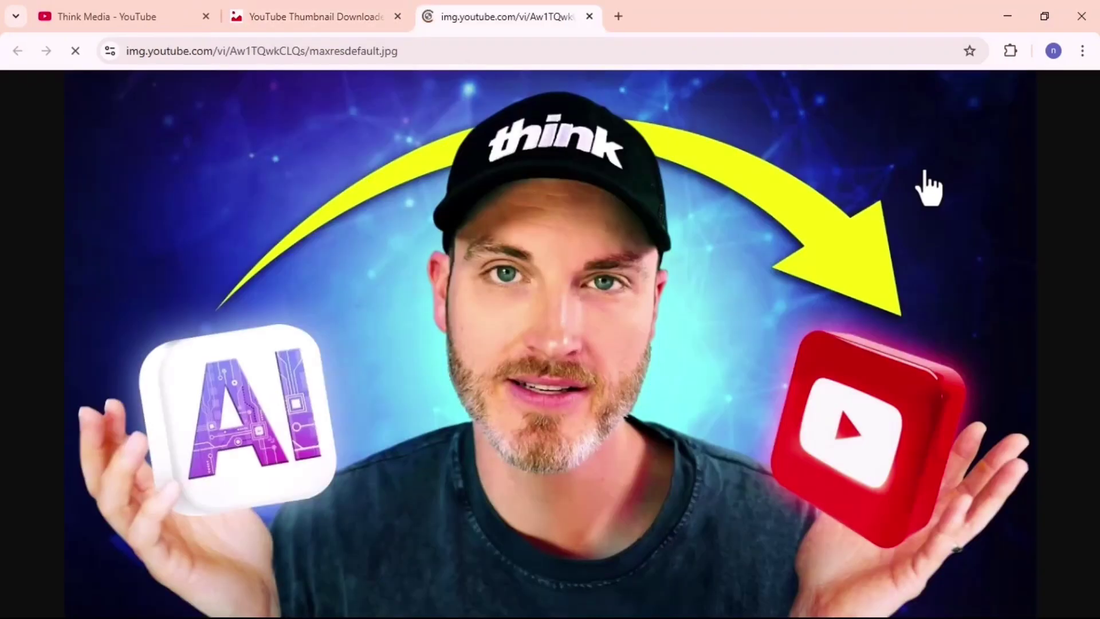
right_click(589, 337)
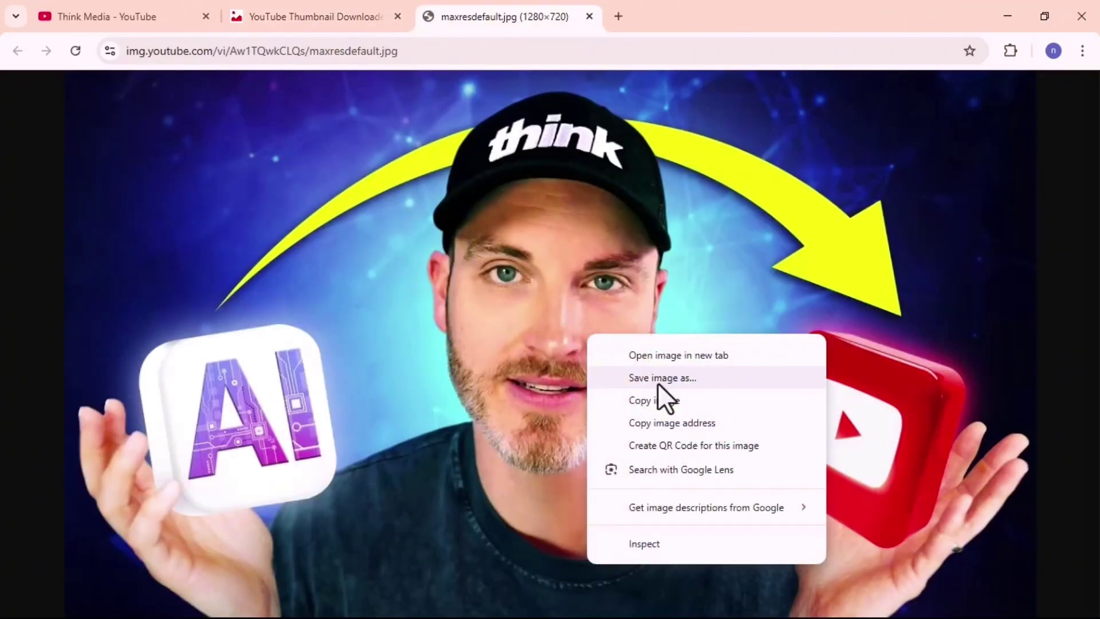
click(607, 371)
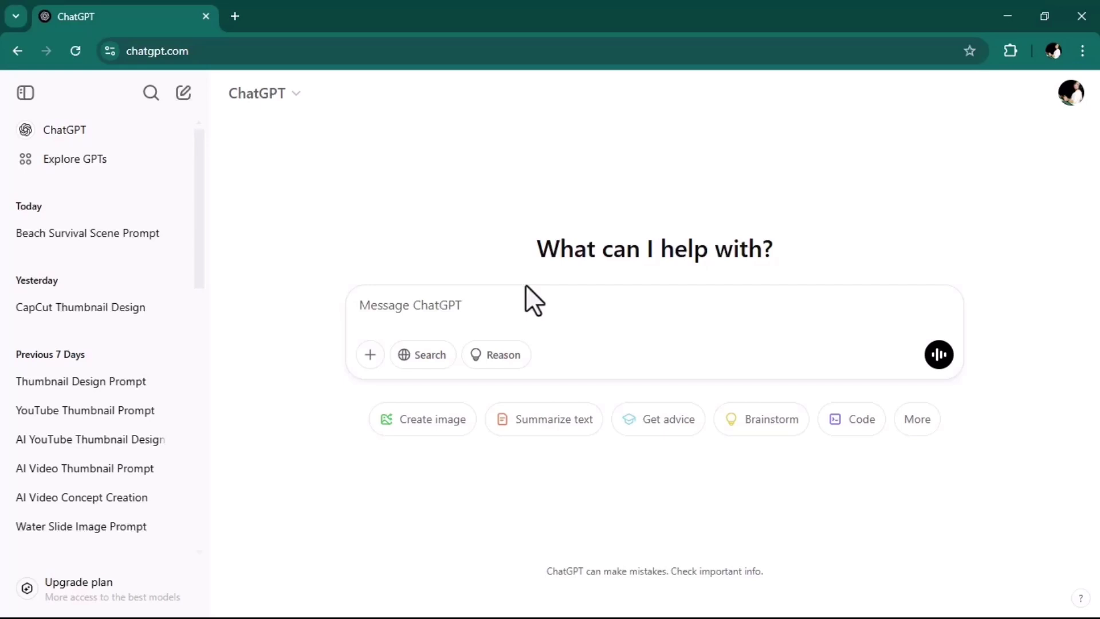
Upload the thumbnail to ChatGPT with 'explain the picture and create a detailed prompt for it'.
click(370, 355)
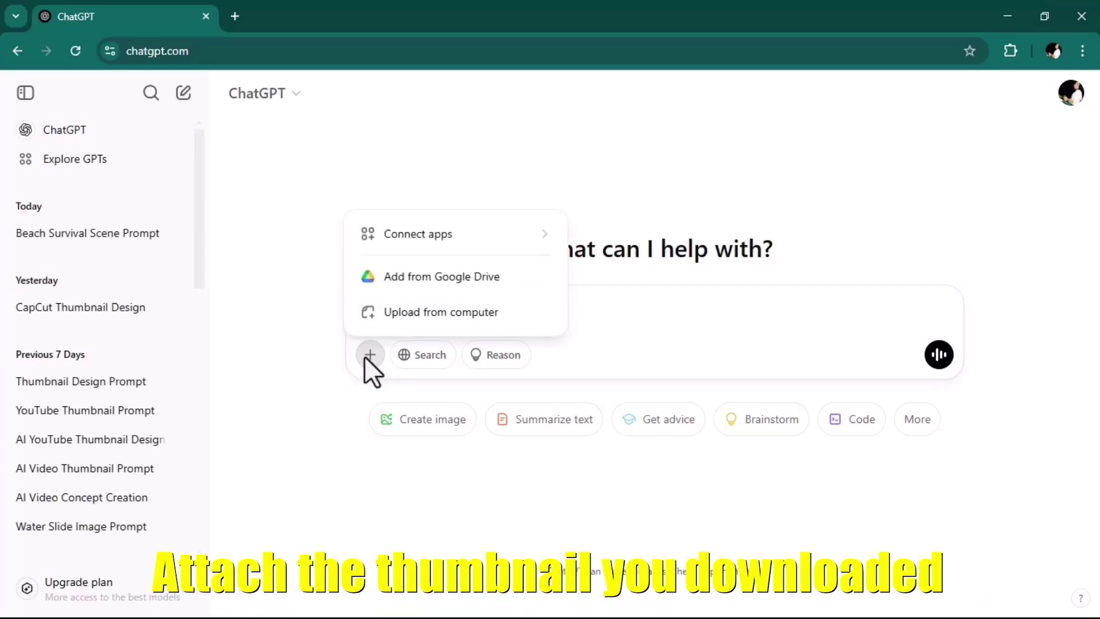
click(422, 313)
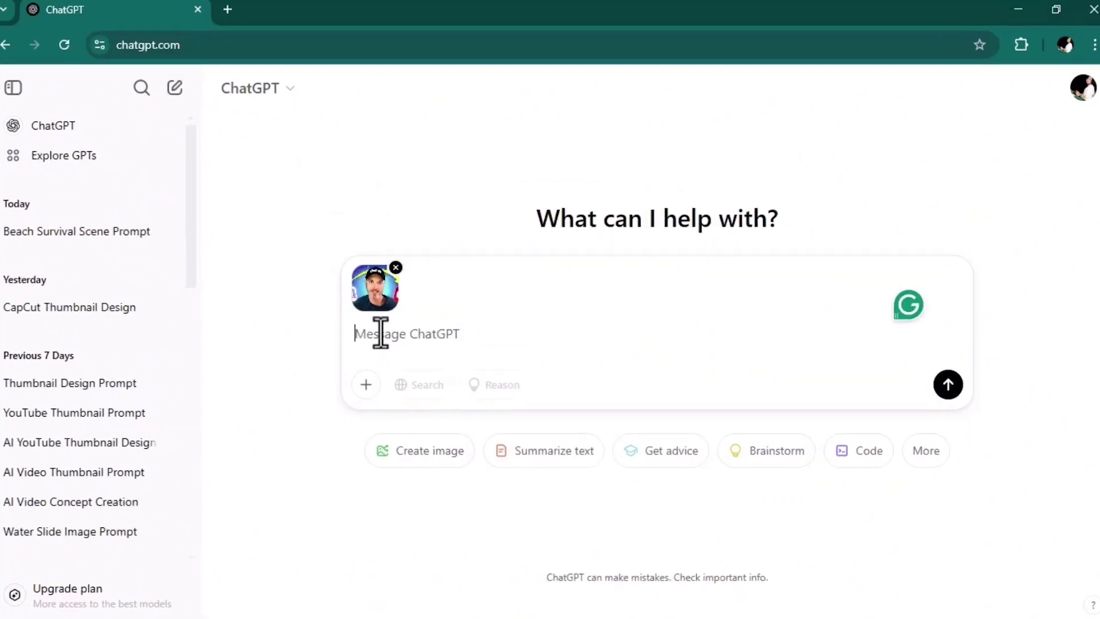
text(explain the pi)
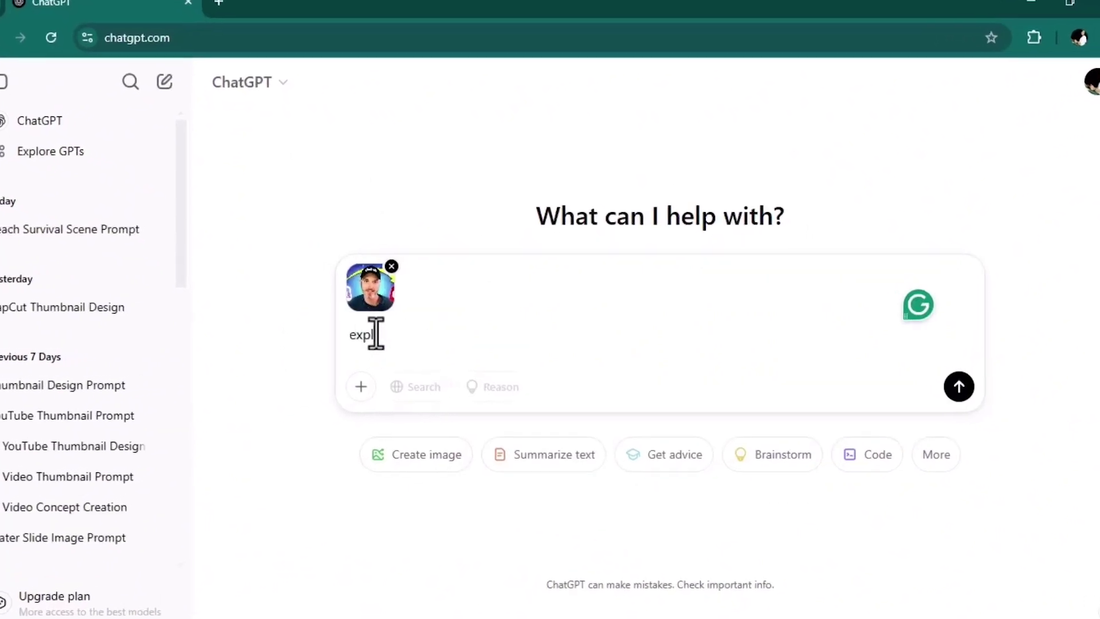
text(cture and create a )
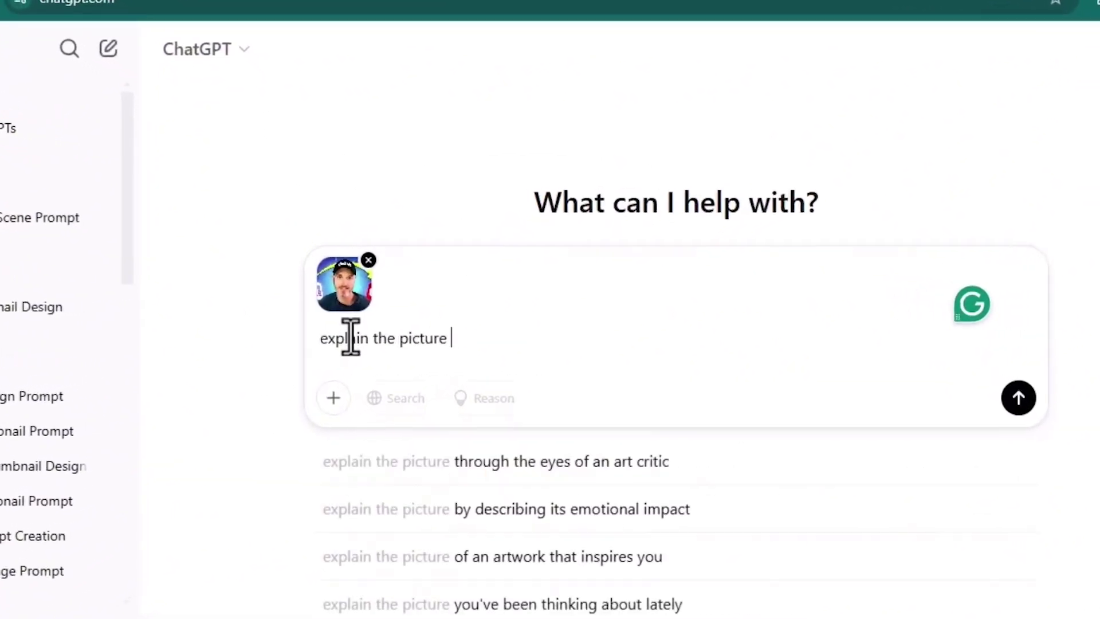
text(detailed prompt for )
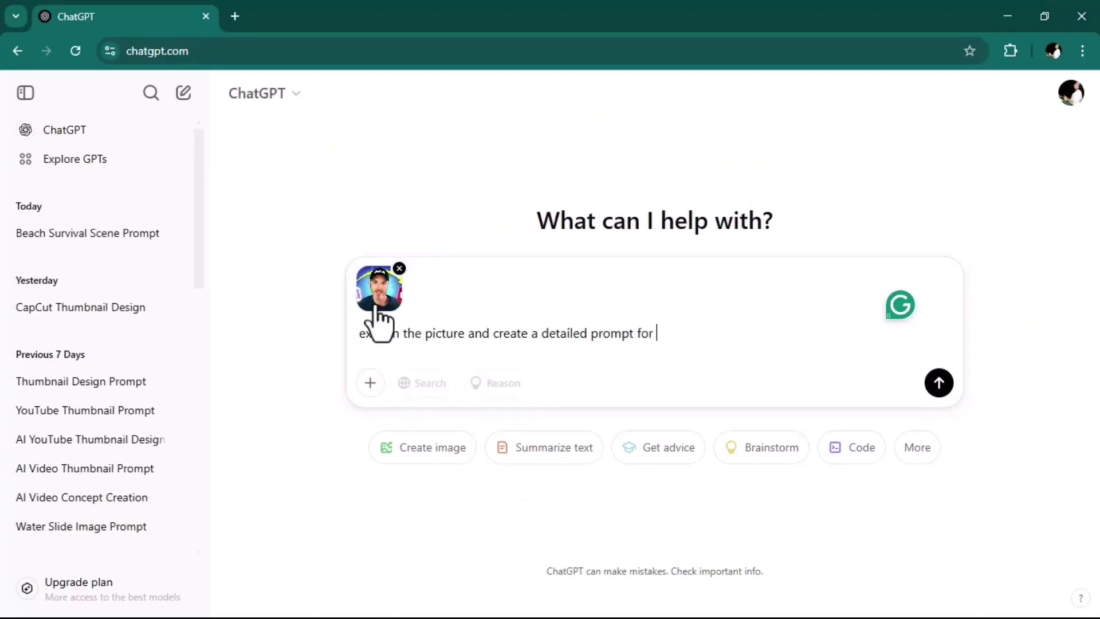
text(it)
click(939, 383)
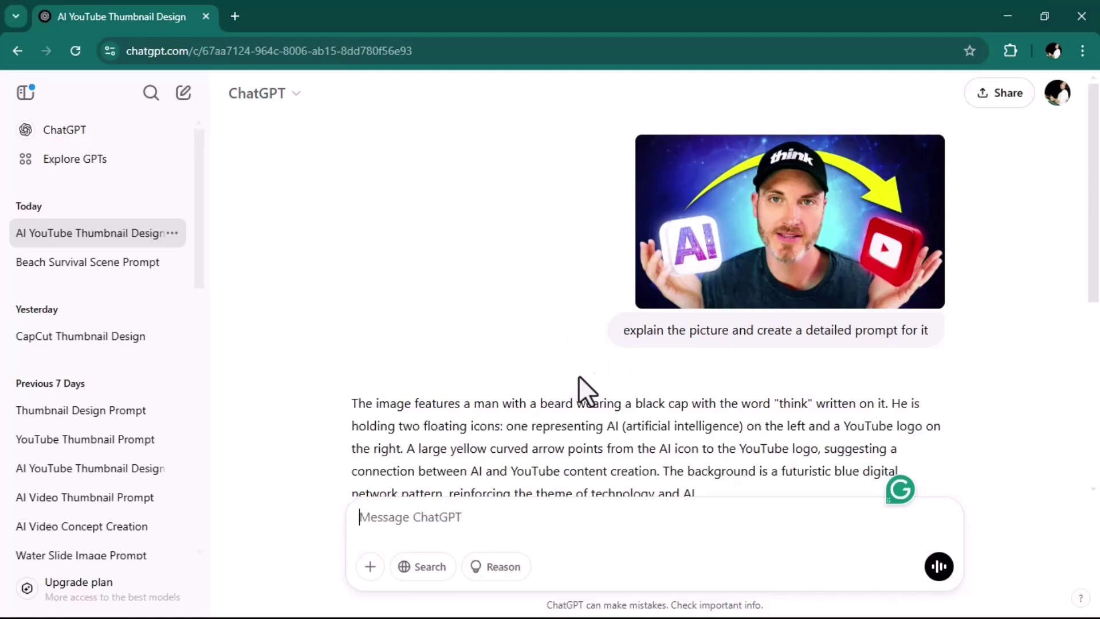
scroll(518, 367, down, 6)
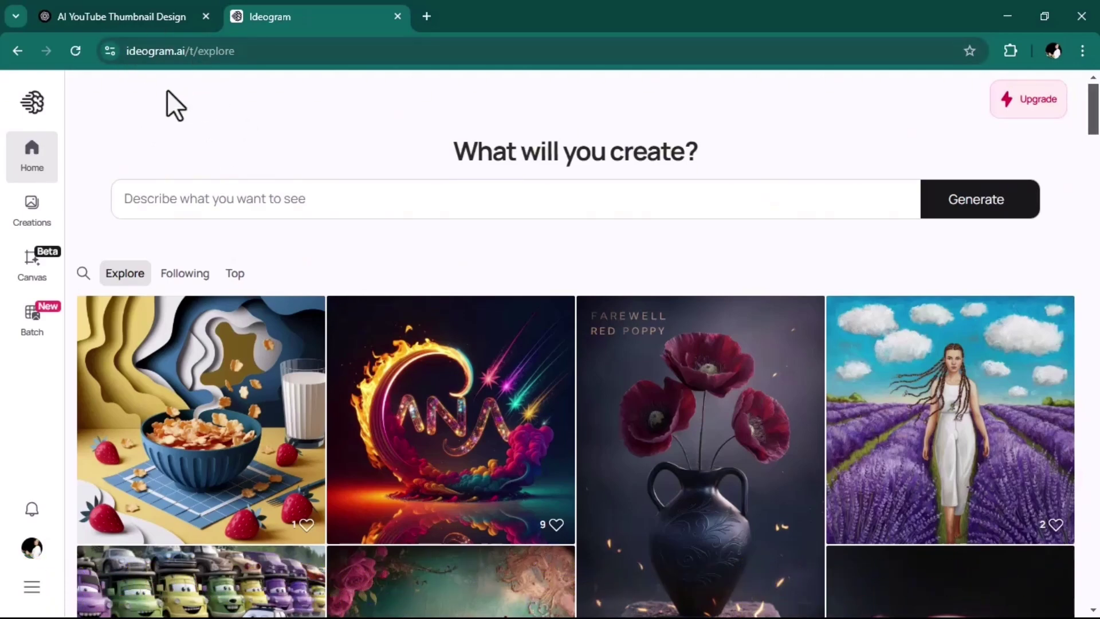
Copy ChatGPT's description and prompt text and paste it into Ideogram's prompt box.
click(140, 20)
scroll(447, 355, up, 5)
scroll(401, 321, down, 3)
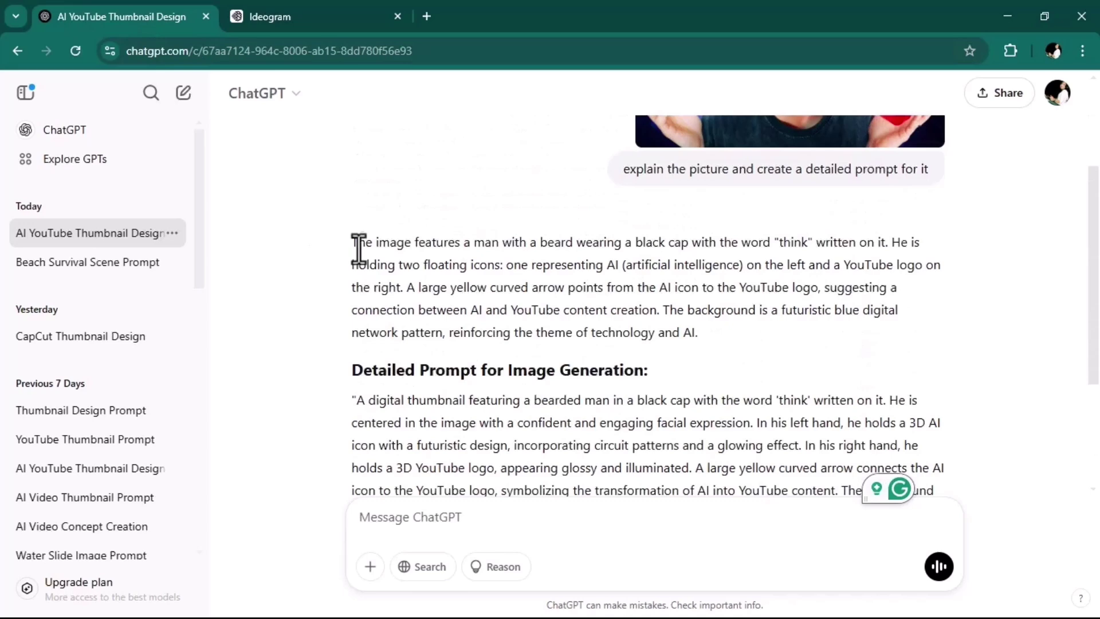
drag(353, 243, 693, 398)
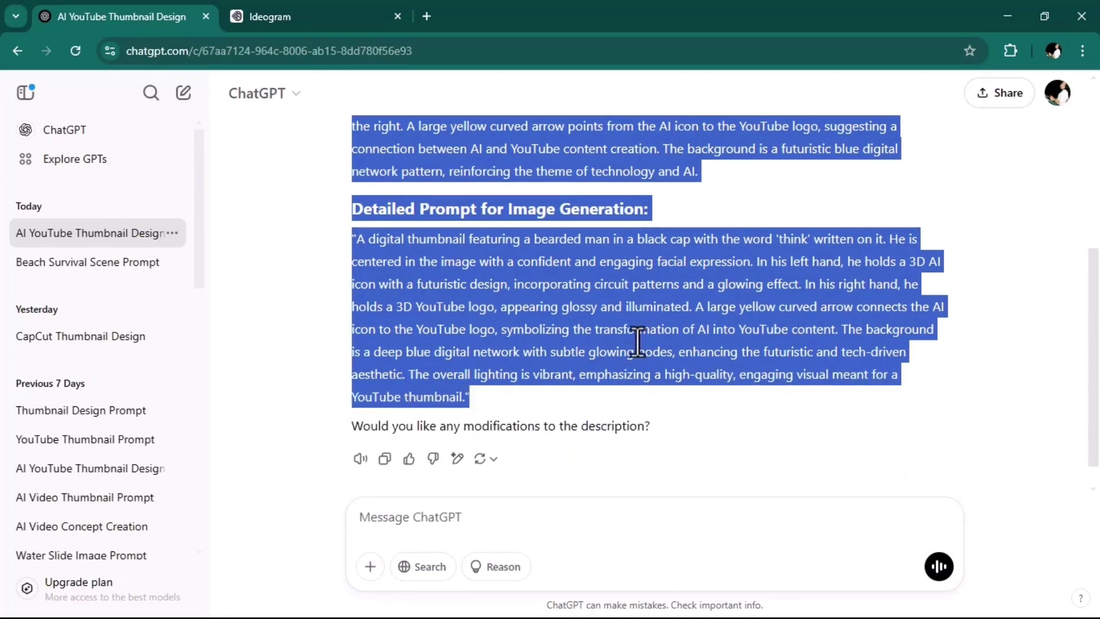
right_click(637, 342)
click(671, 364)
click(321, 16)
click(168, 197)
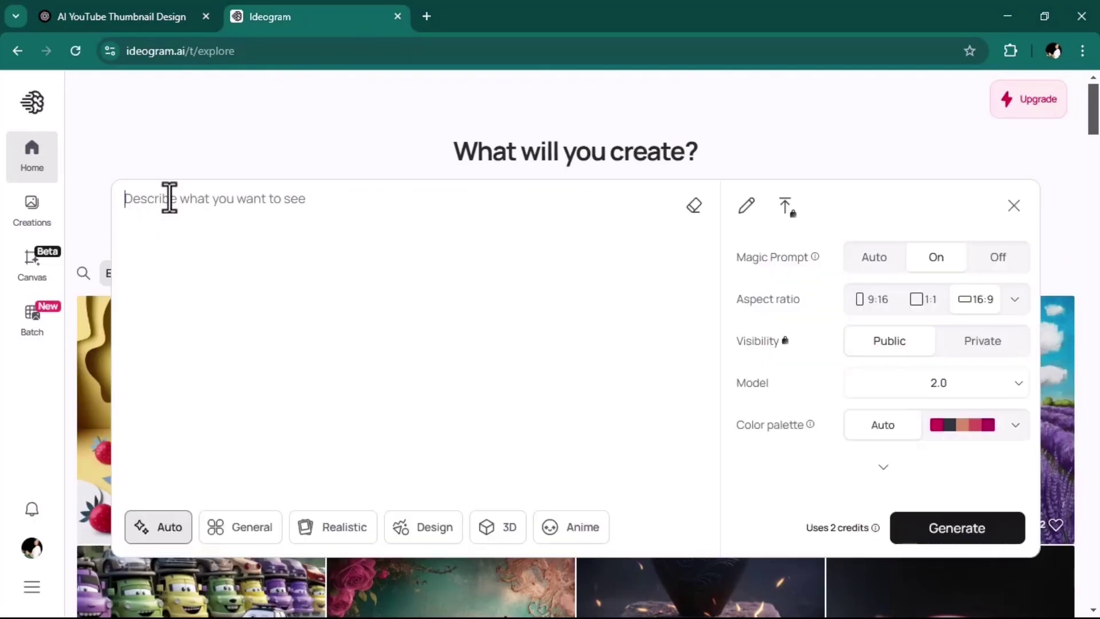
right_click(169, 198)
click(196, 381)
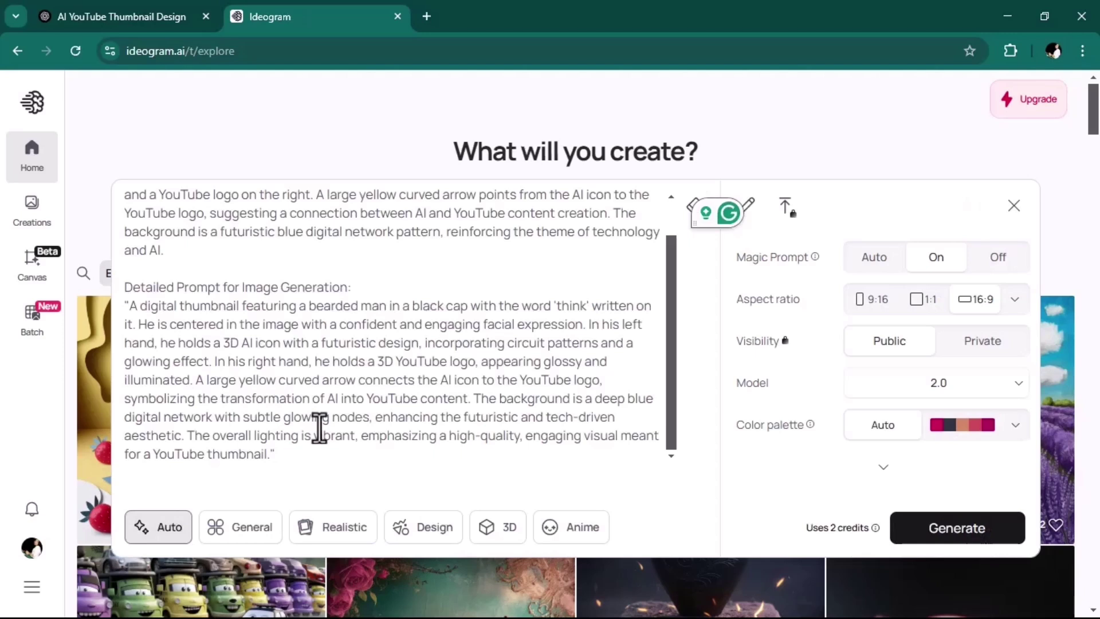
In the first paragraph, change man to young woman, black cap to red, think to Edit, He to She.
scroll(319, 428, up, 2)
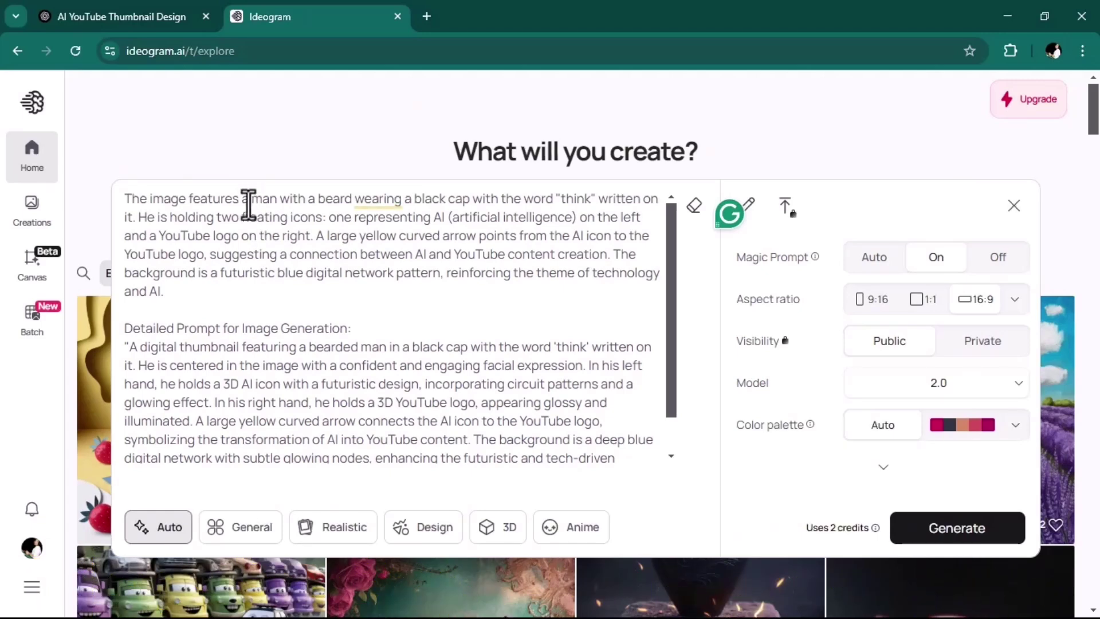
click(250, 198)
text(youn wo)
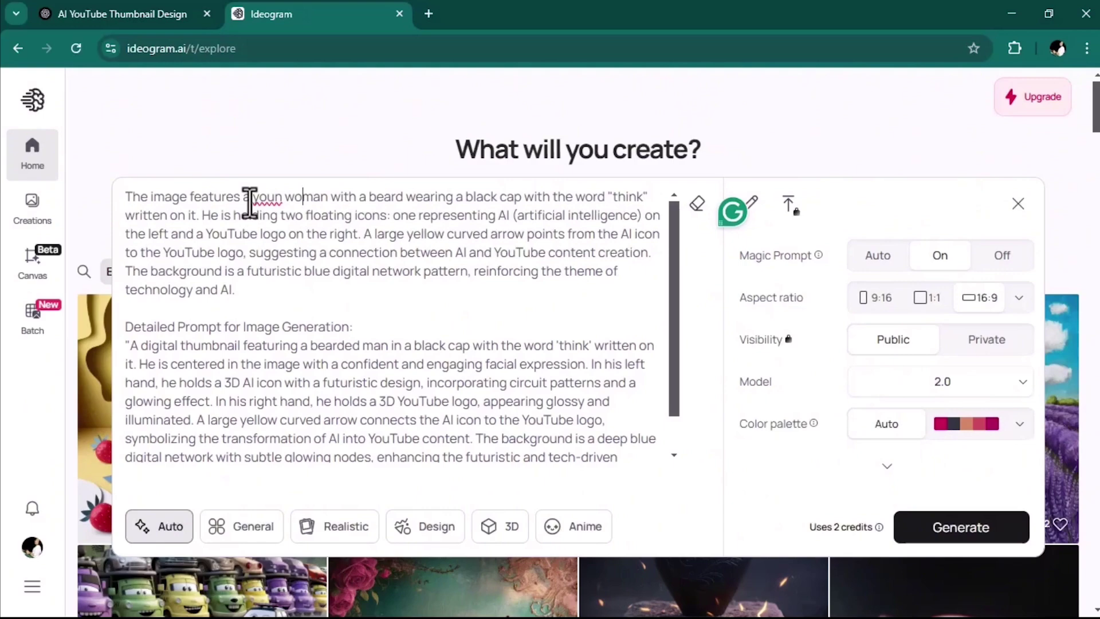
click(282, 197)
text(g)
drag(455, 197, 360, 200)
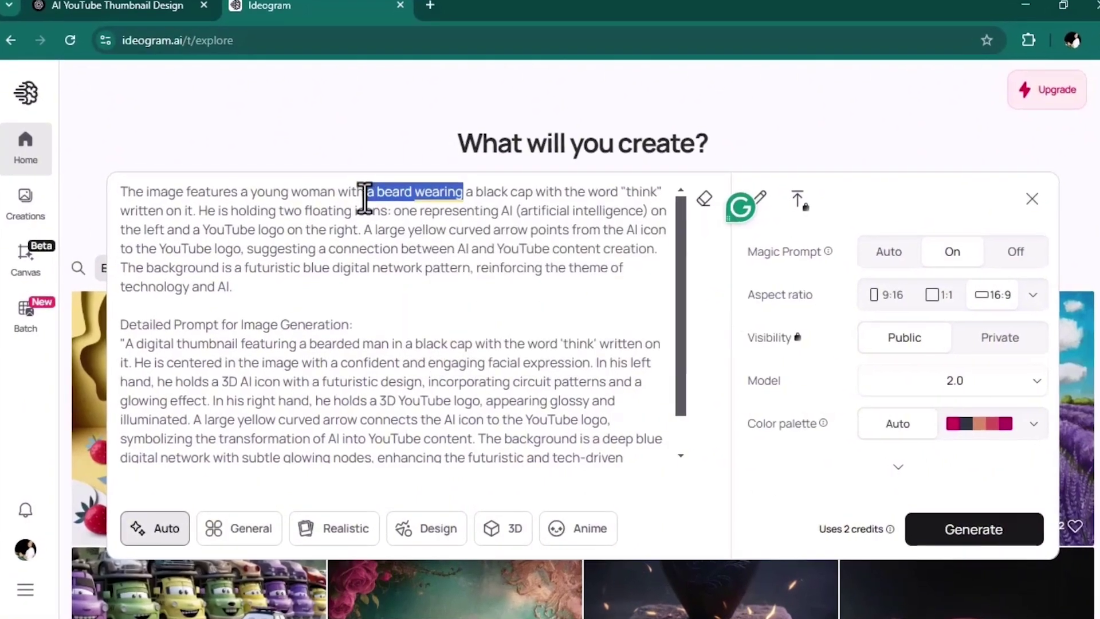
key(BackSpace)
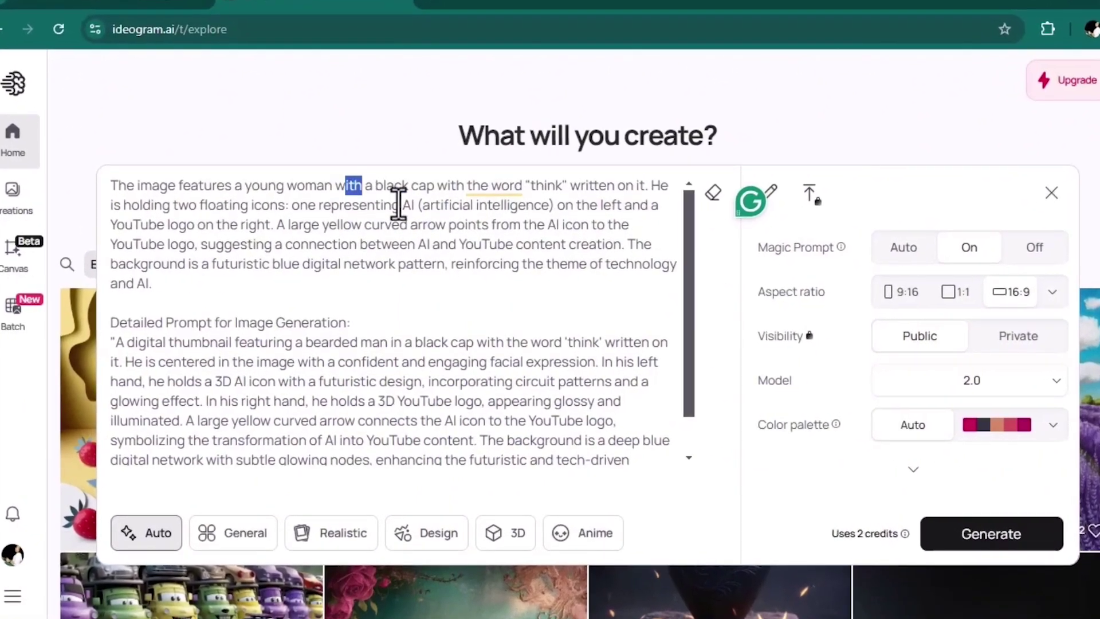
text(earing)
double_click(375, 186)
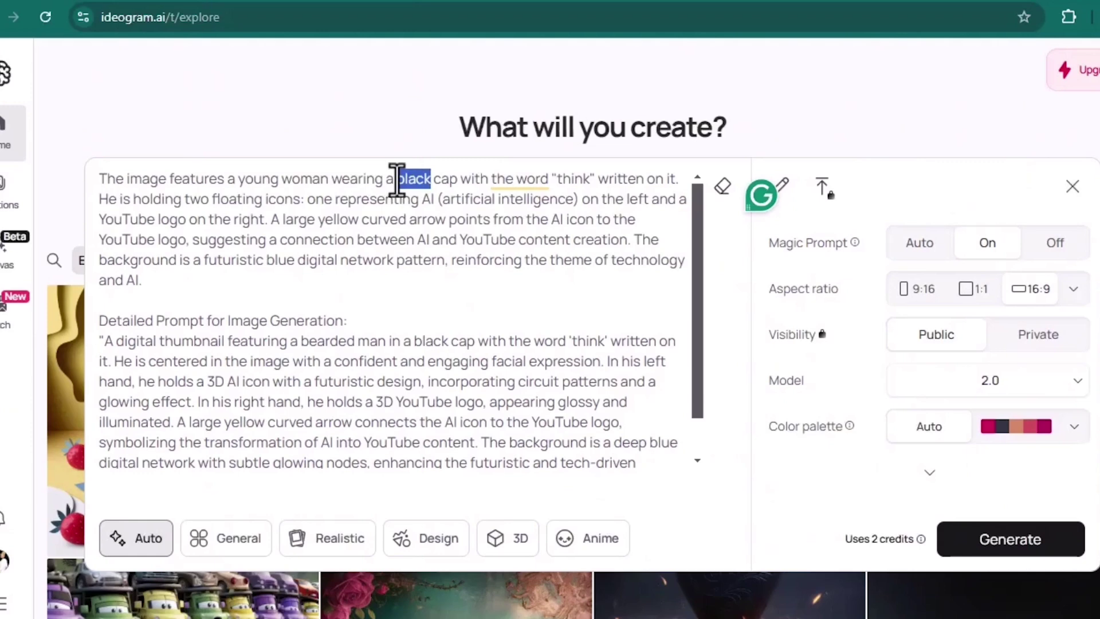
text(red)
double_click(570, 178)
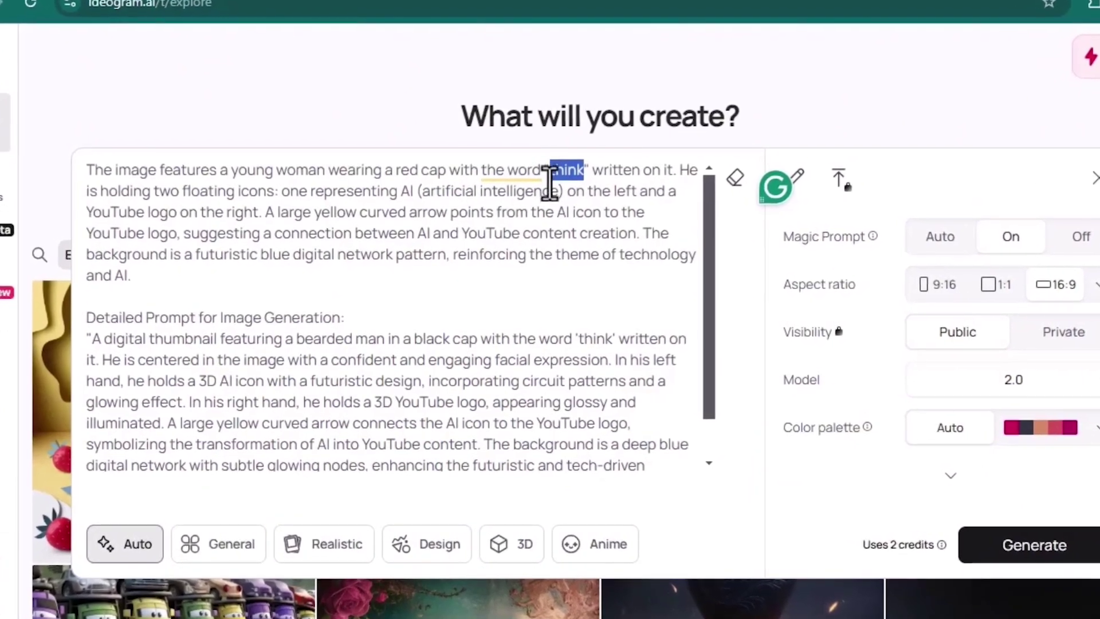
text(Ed)
text(i)
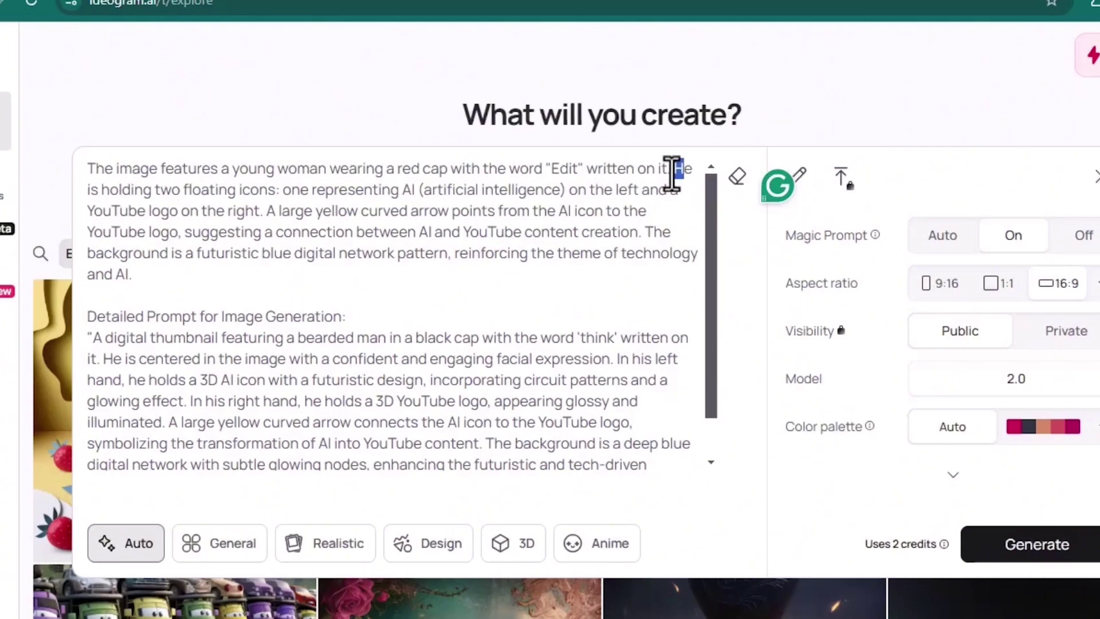
drag(688, 167, 675, 167)
text(Sh)
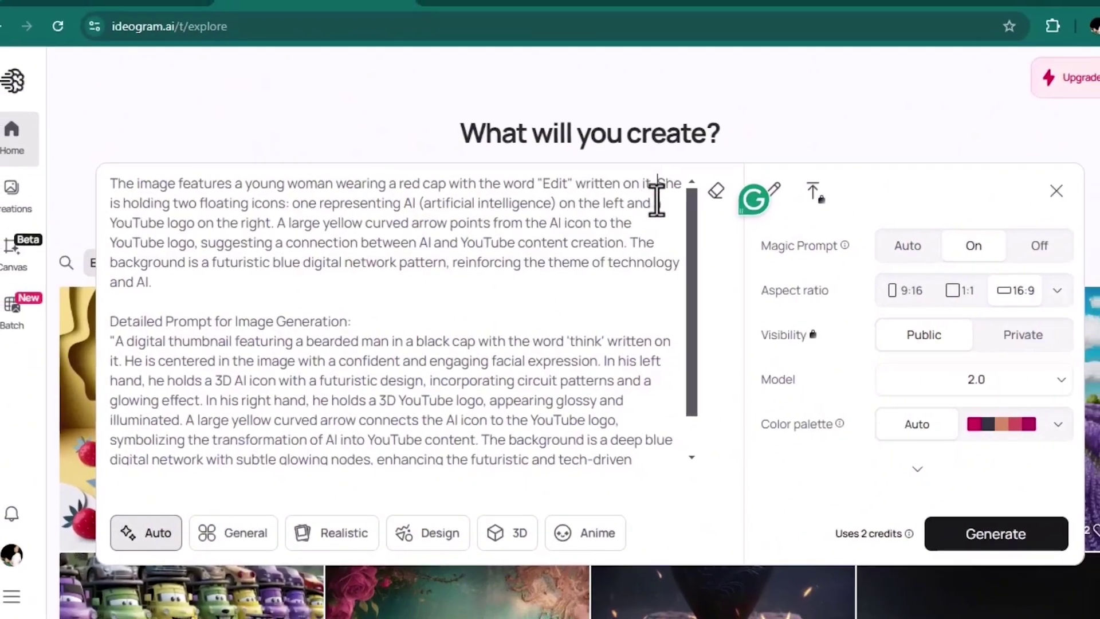
Delete the arrow sentence and heading; make the second paragraph a young woman, red Edit cap, She/her.
drag(278, 230, 529, 251)
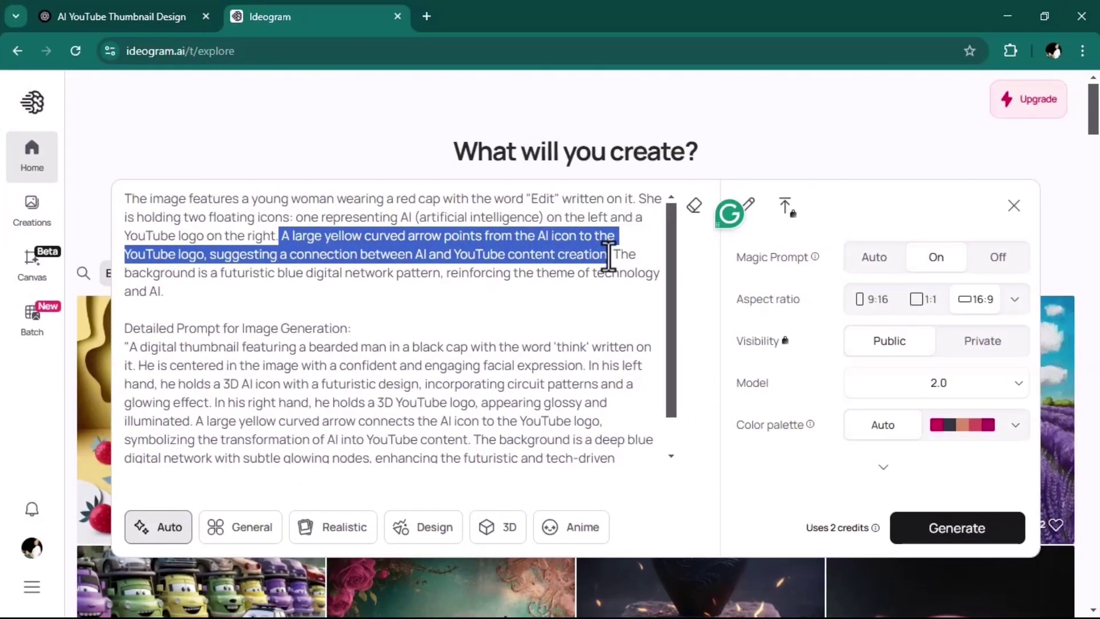
drag(610, 260, 610, 257)
key(BackSpace)
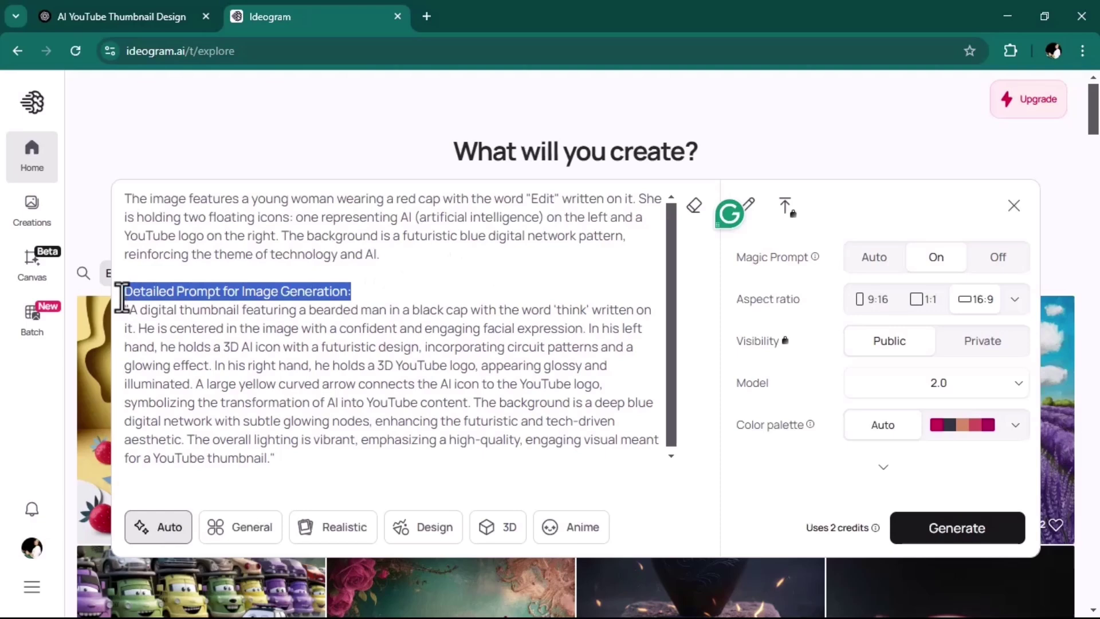
key(BackSpace)
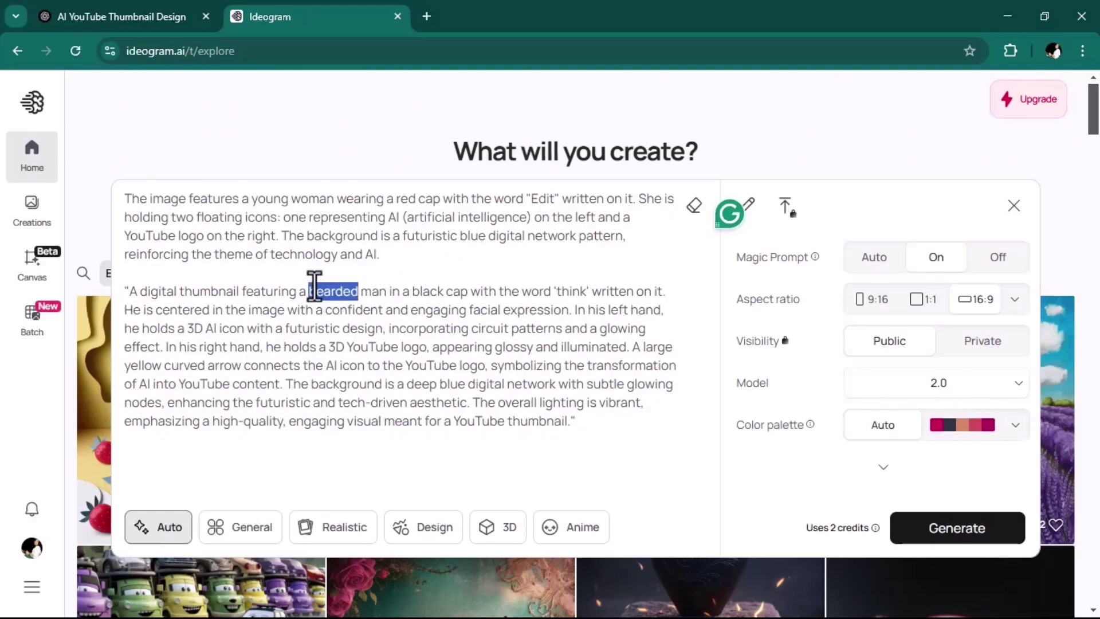
text(youg wo)
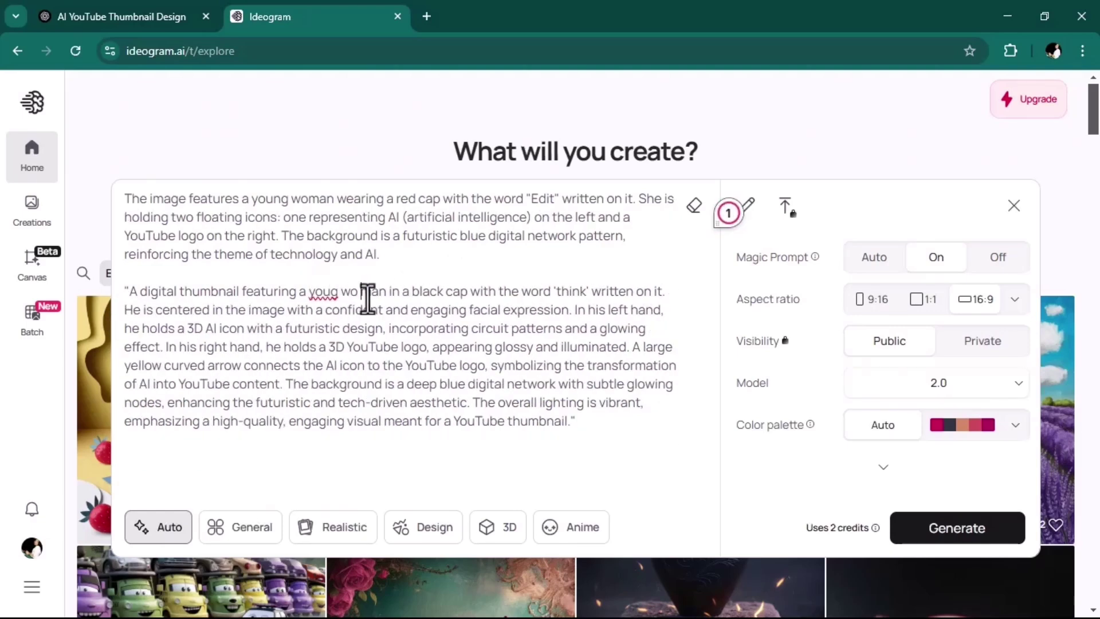
click(331, 294)
text(n)
double_click(418, 291)
text(red)
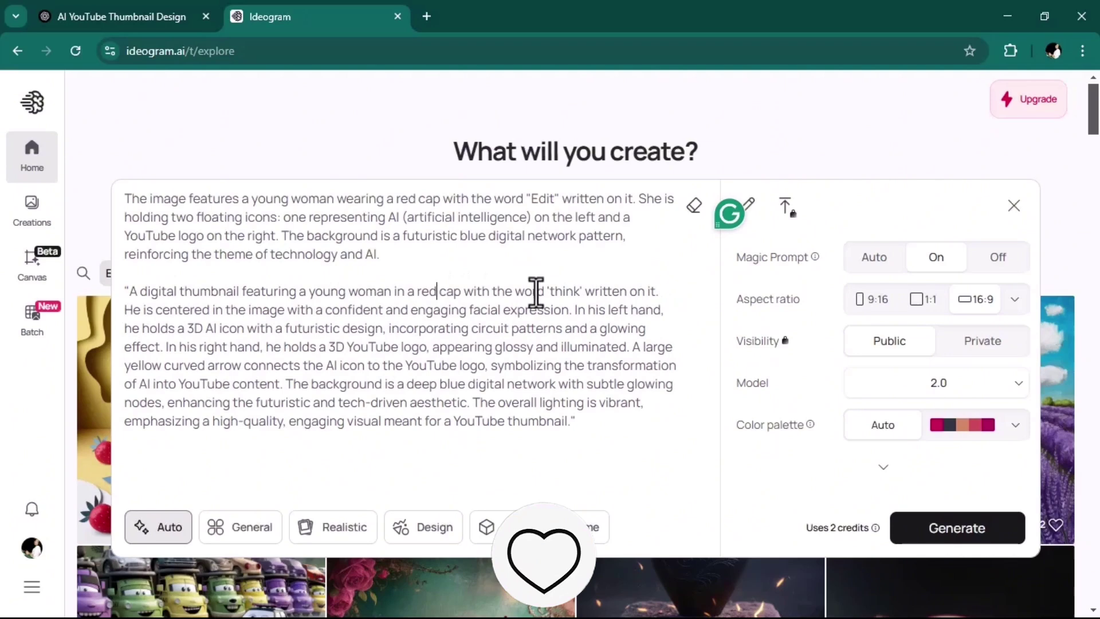
double_click(565, 291)
text(Edit)
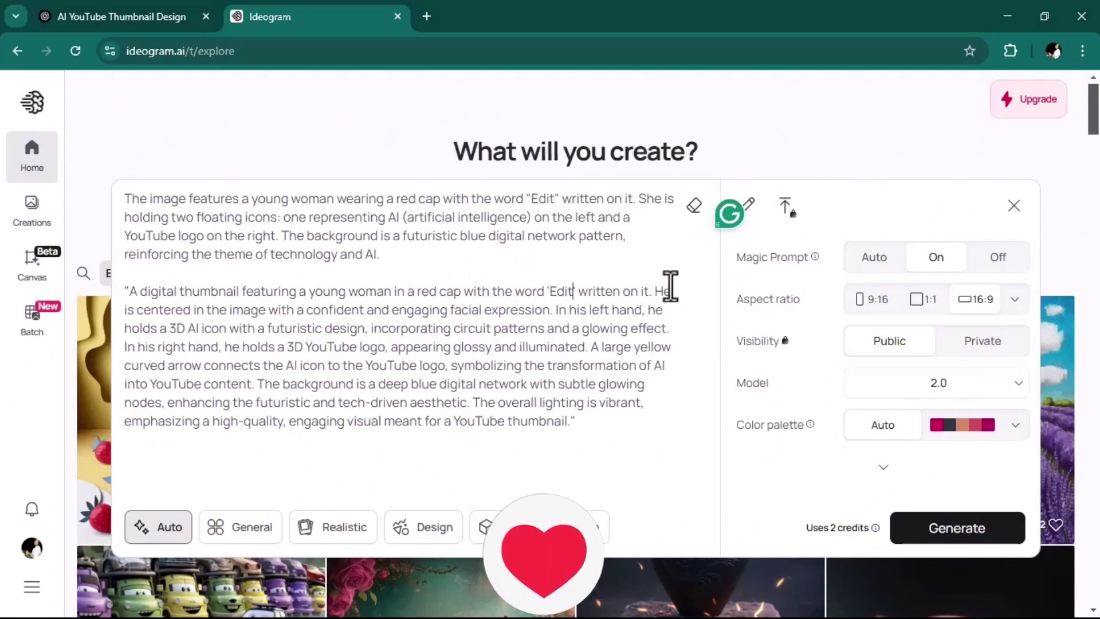
double_click(660, 292)
text(She)
double_click(602, 311)
text(her)
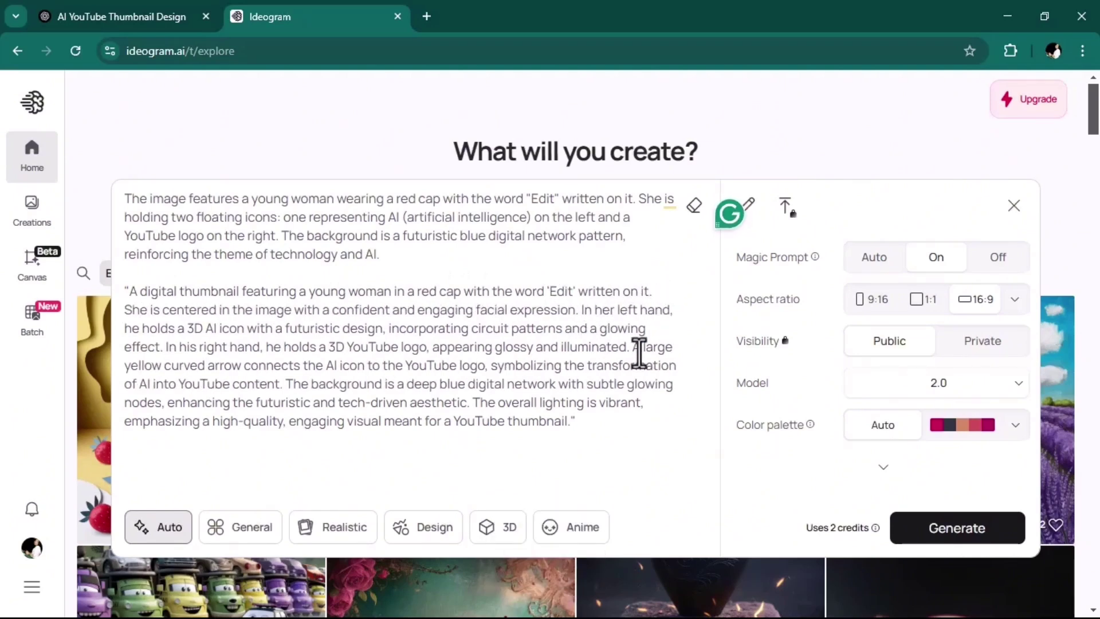
Delete the second arrow sentence, make the AI icon white, logos red, and choose Realistic style.
drag(633, 348, 278, 387)
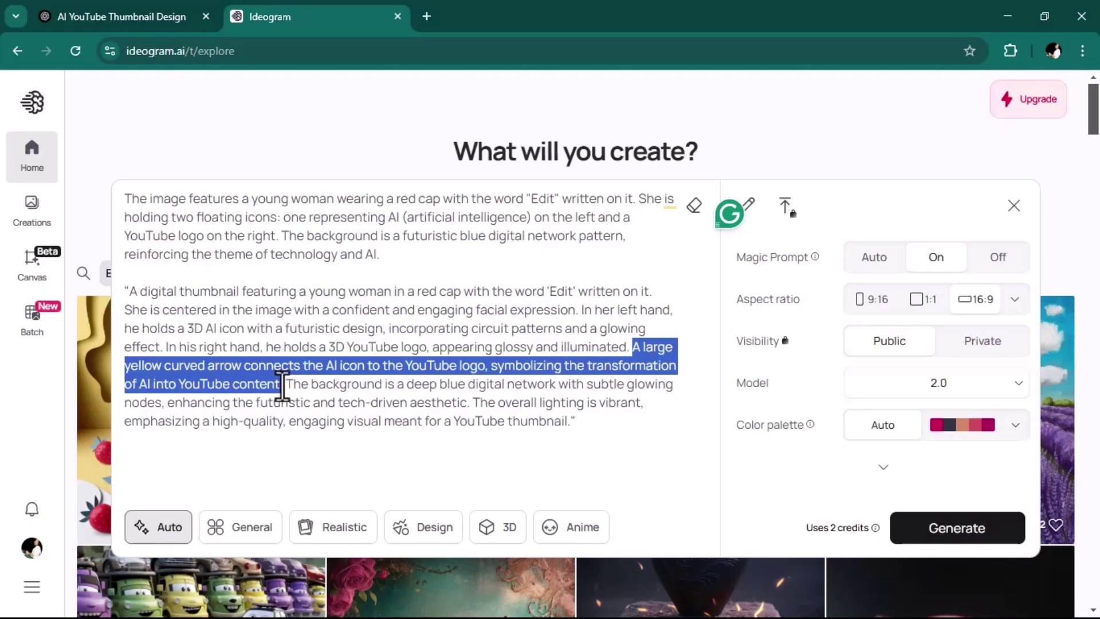
key(BackSpace)
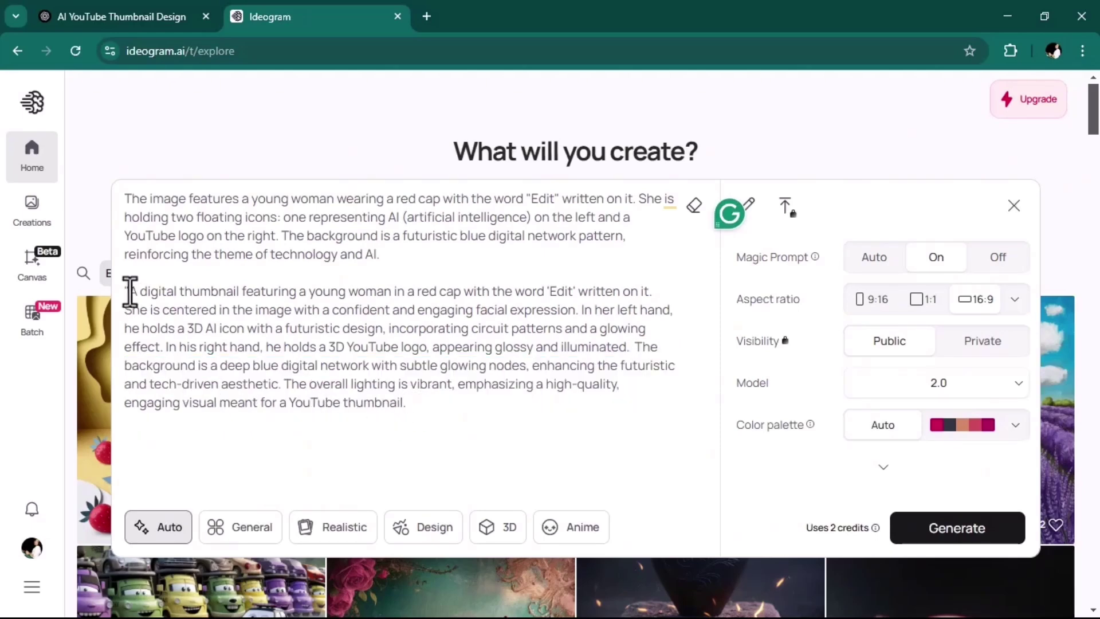
click(212, 329)
text(white)
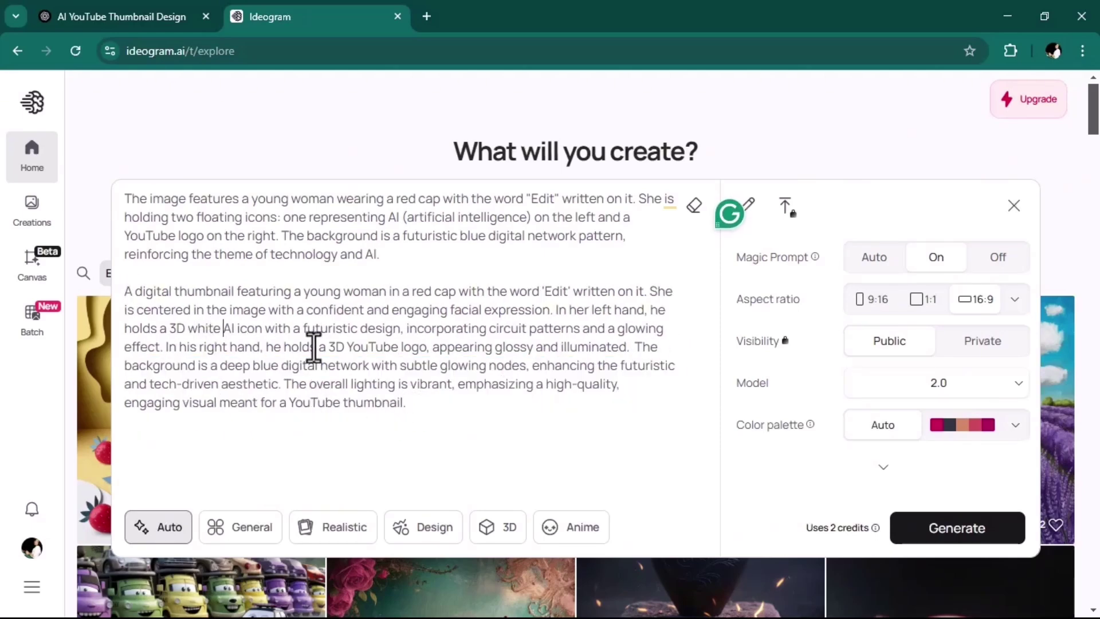
click(267, 347)
text(s)
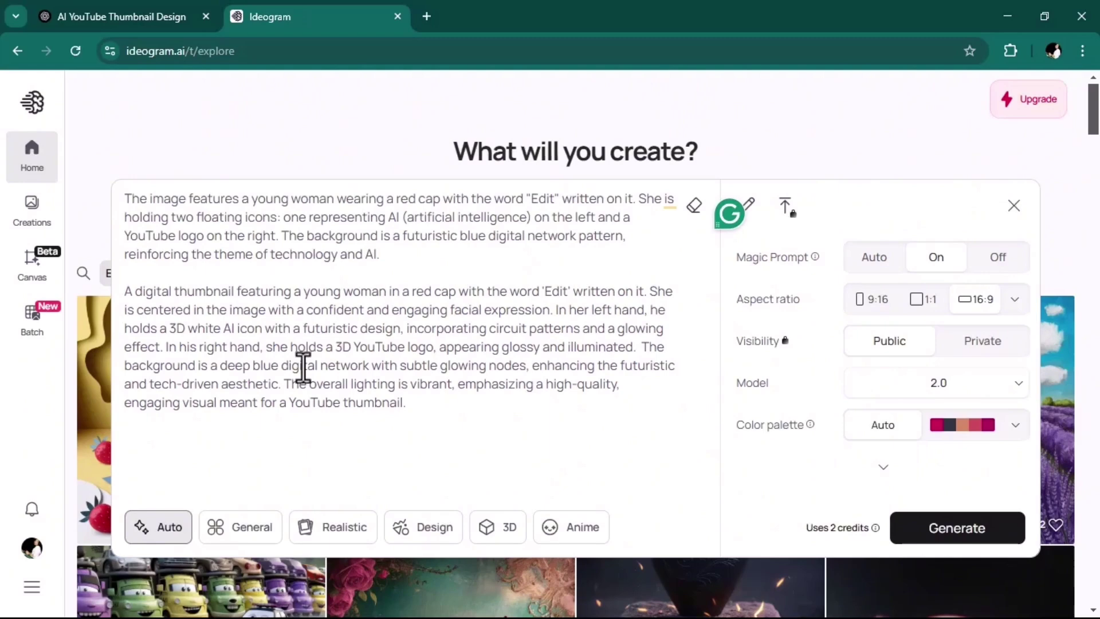
double_click(386, 348)
text(red)
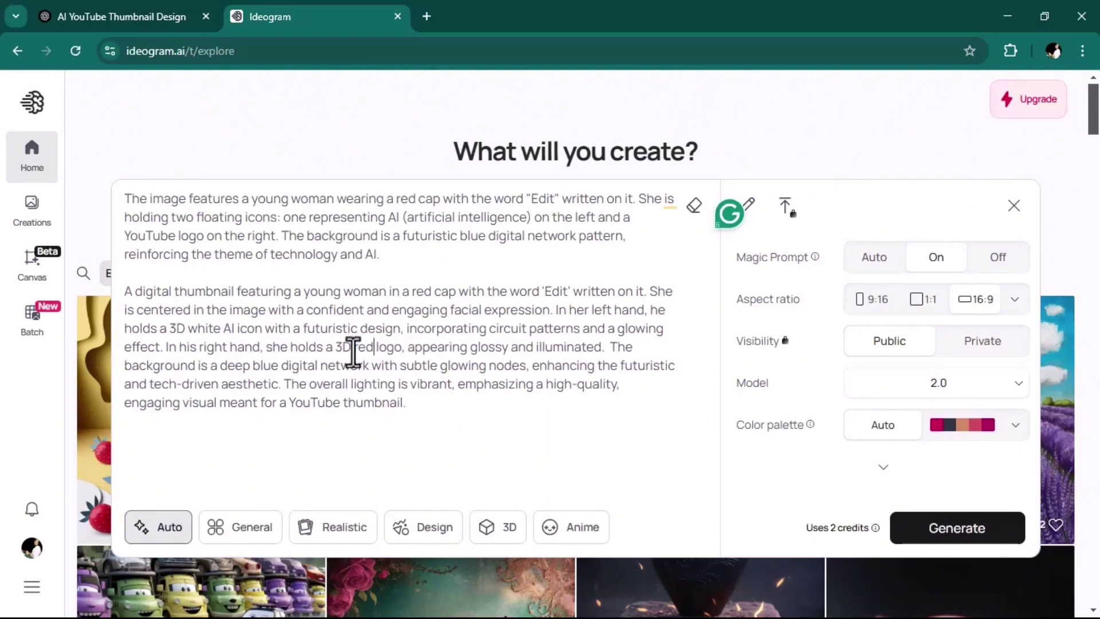
double_click(171, 235)
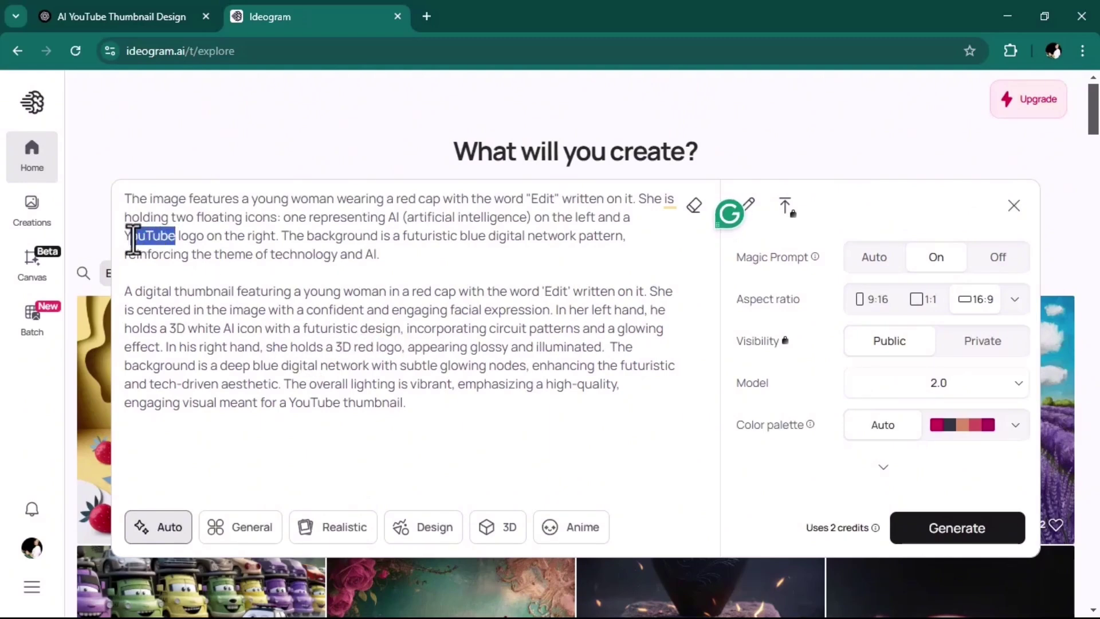
text(red)
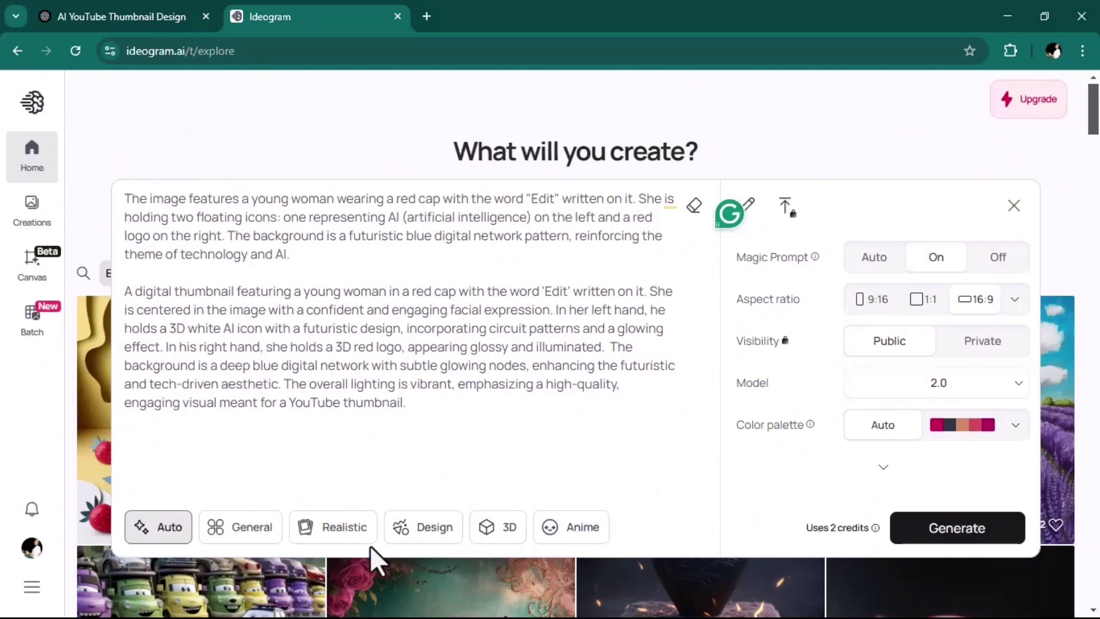
click(356, 541)
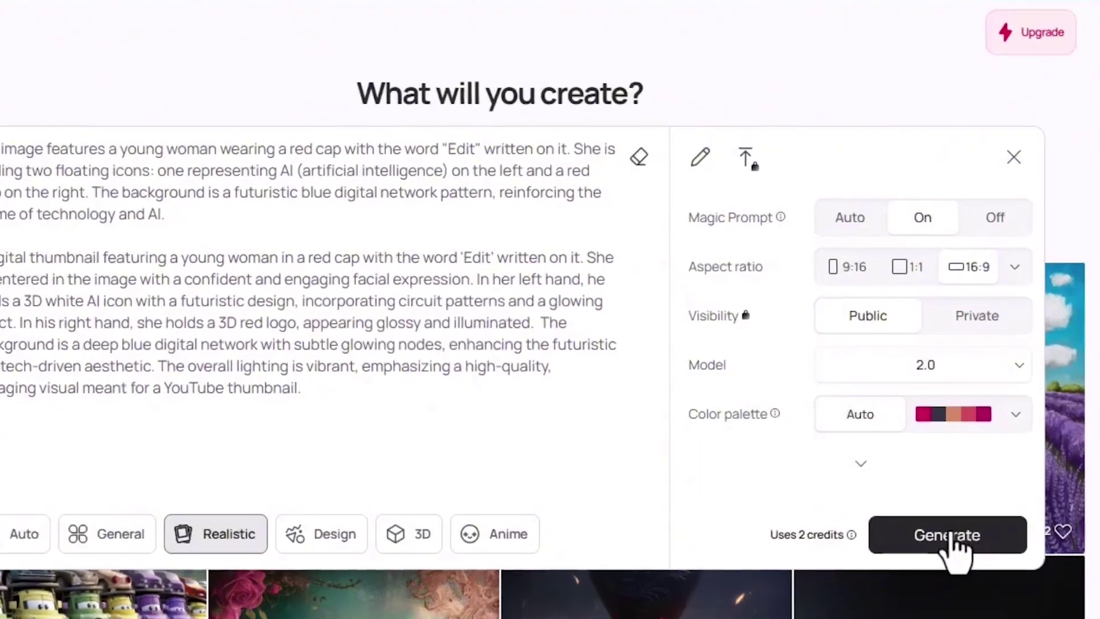
Generate images from the edited prompt and download the third variation as a JPEG.
click(950, 536)
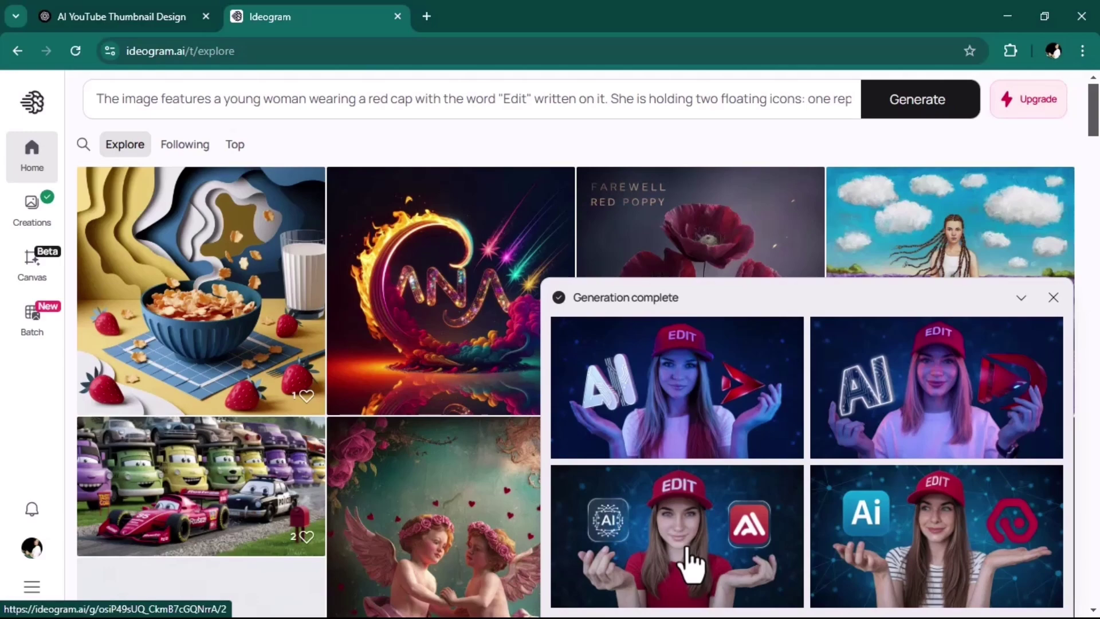
click(691, 564)
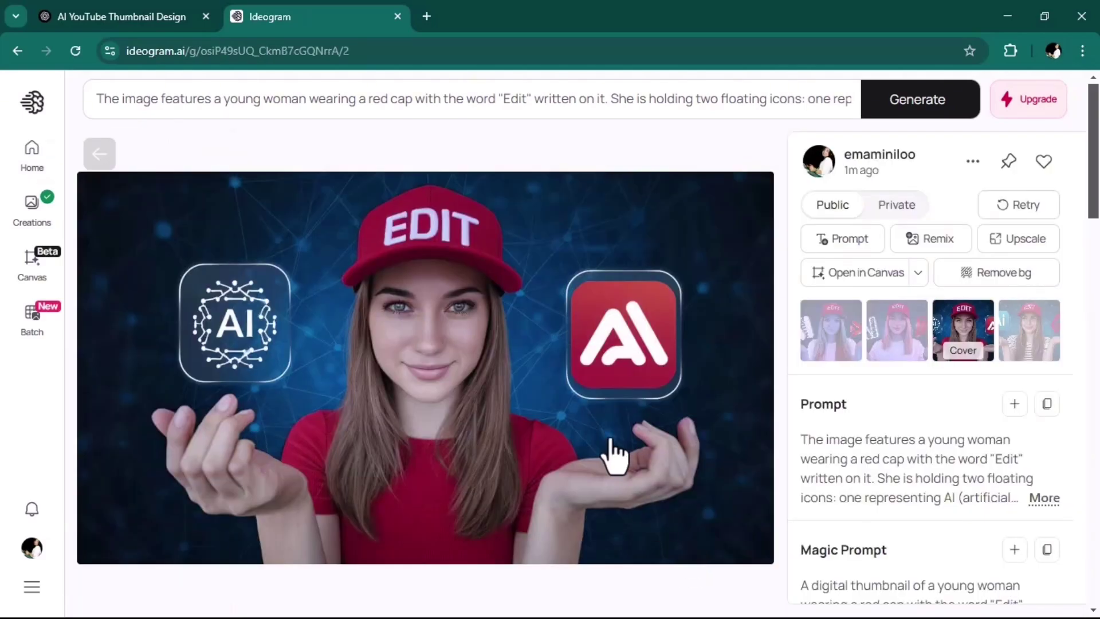
click(973, 163)
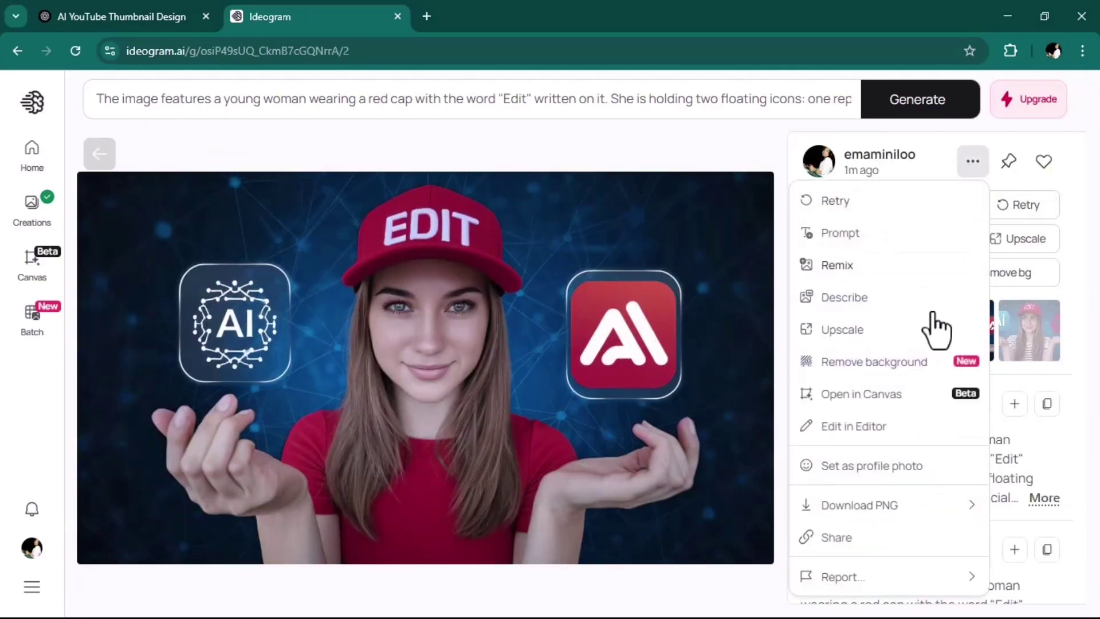
mouse_move(874, 504)
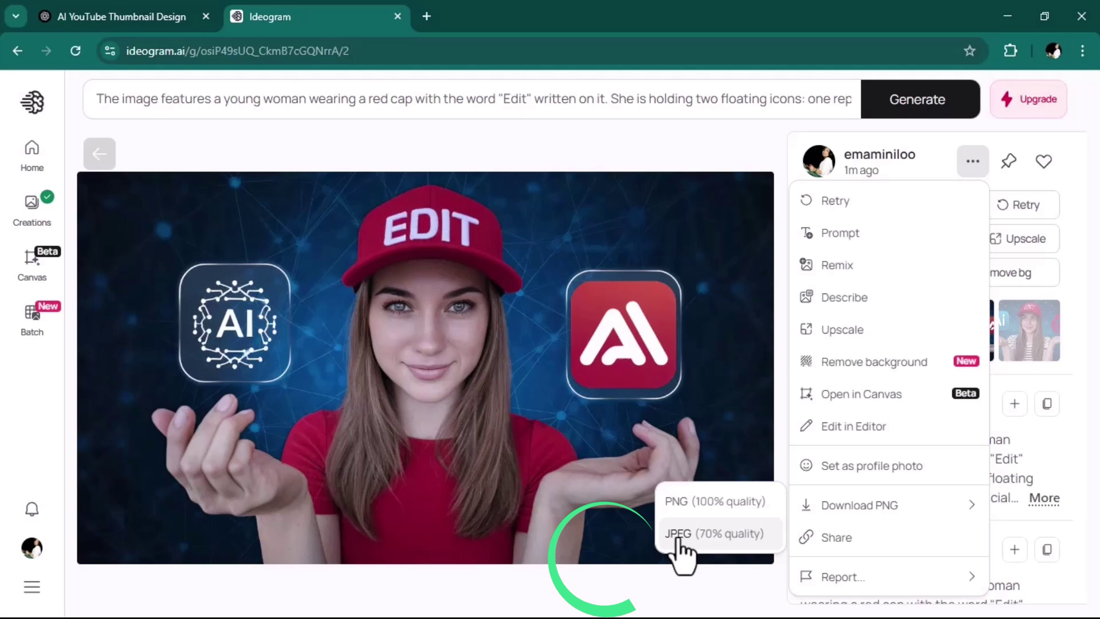
click(721, 534)
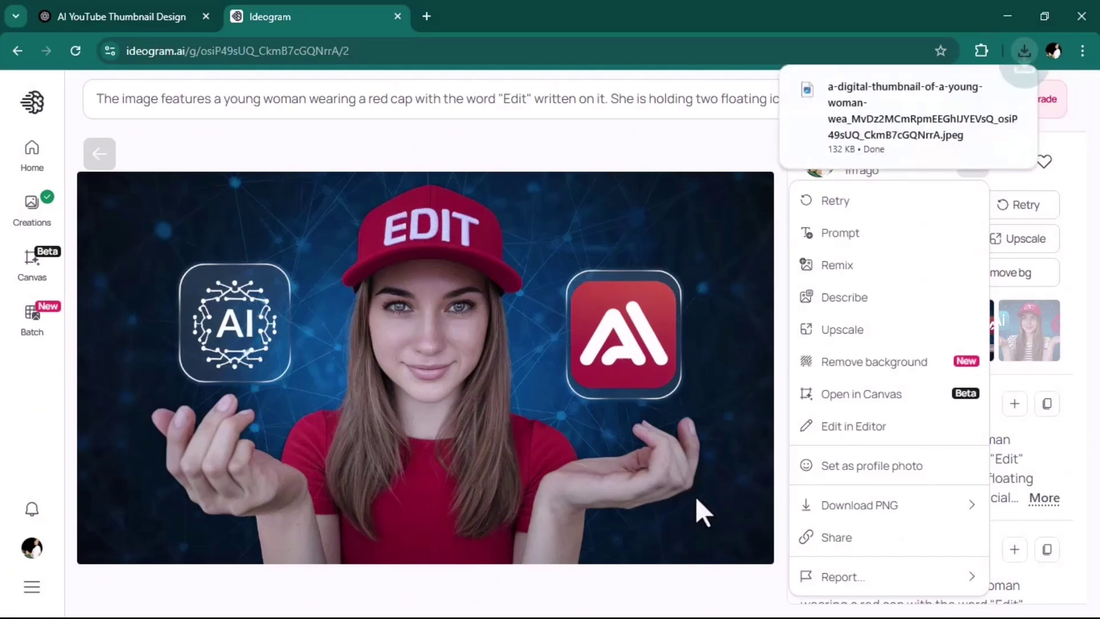
click(1026, 333)
Compare the variations and download the fourth one, with the Ai icon, as a JPEG.
click(1041, 344)
click(897, 344)
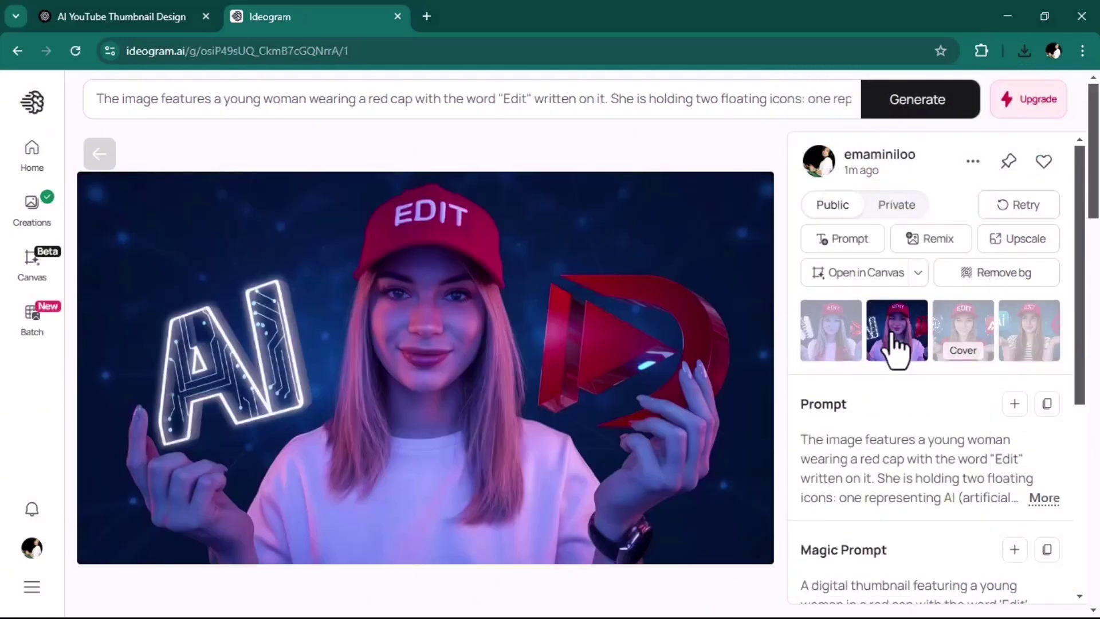
click(843, 343)
click(1027, 351)
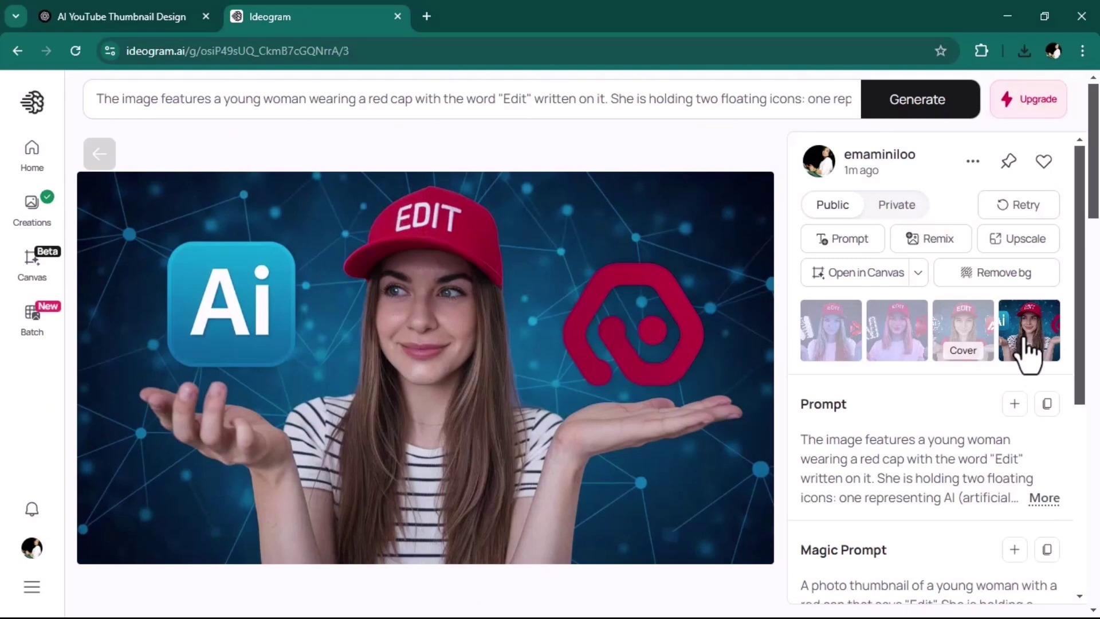
click(973, 162)
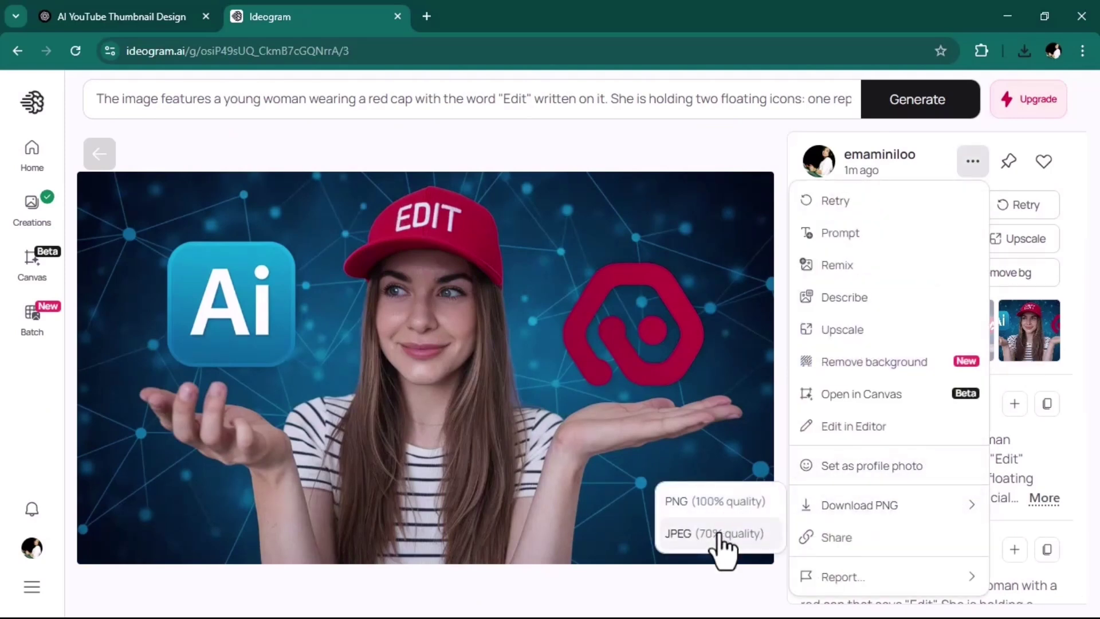
click(719, 534)
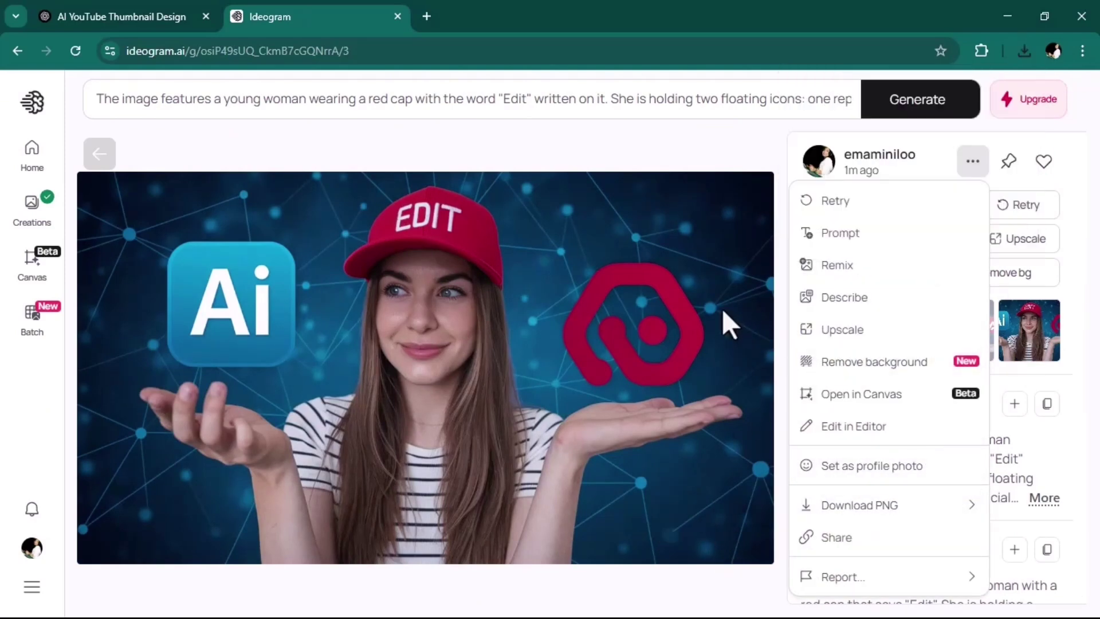
click(502, 96)
click(502, 96)
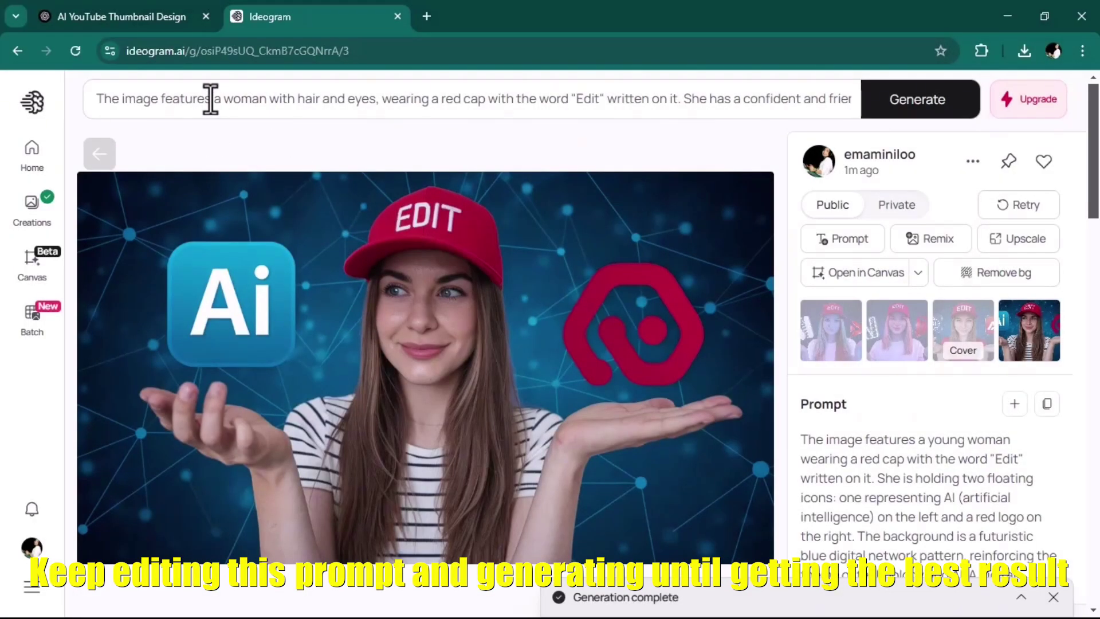
Add 'short brown' hair, 'brown' eyes and 'and white T-shirt' to the prompt, then generate.
click(211, 99)
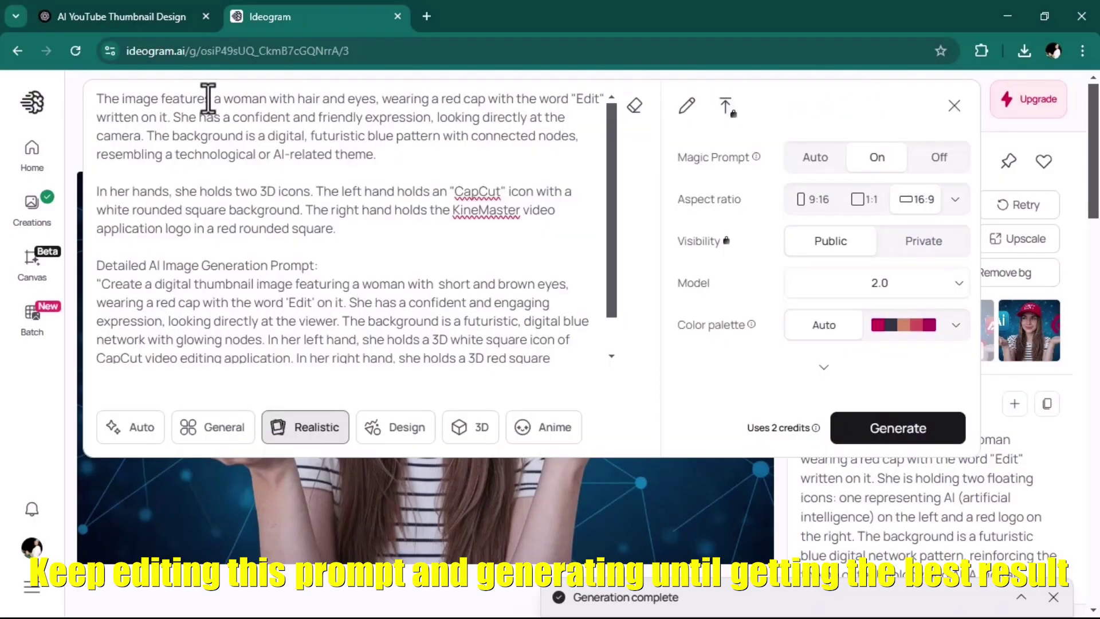
click(297, 102)
text(short)
text( brown)
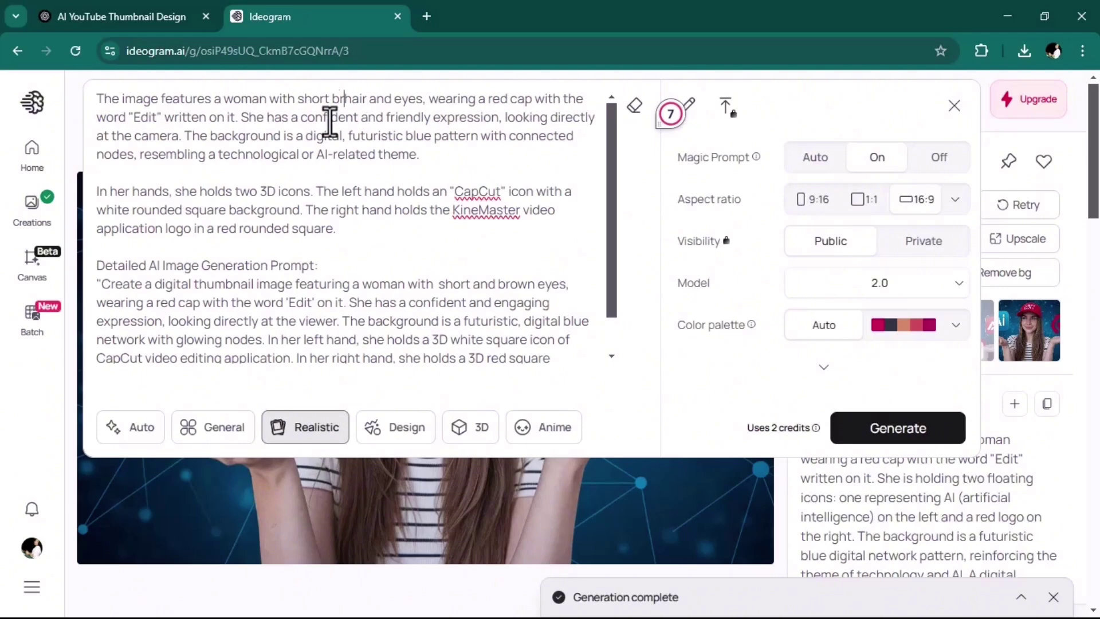
click(422, 102)
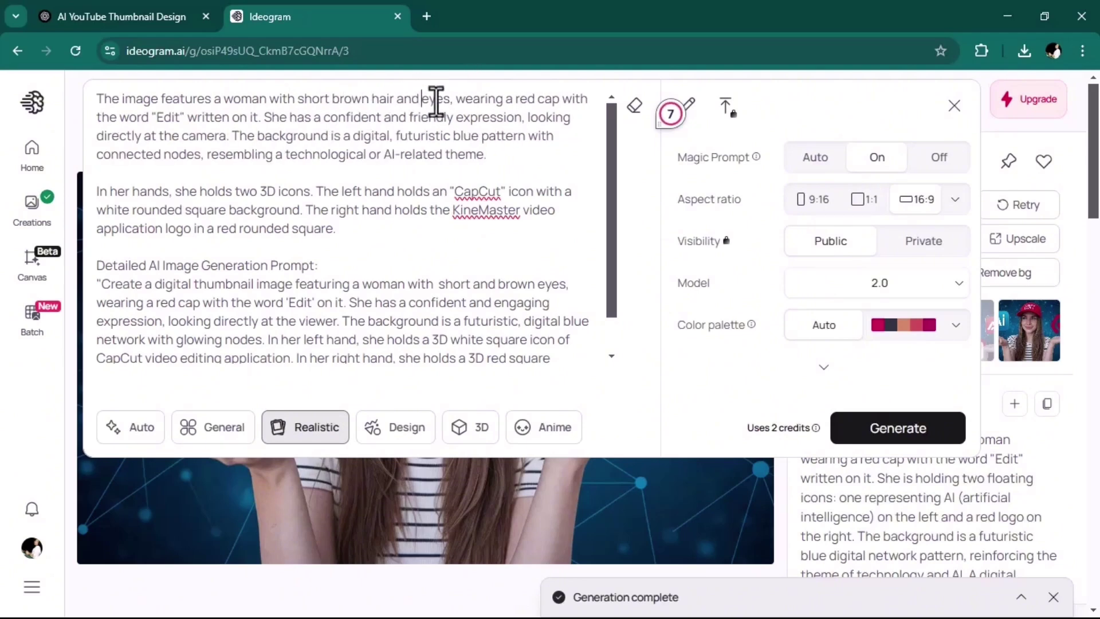
text(brown)
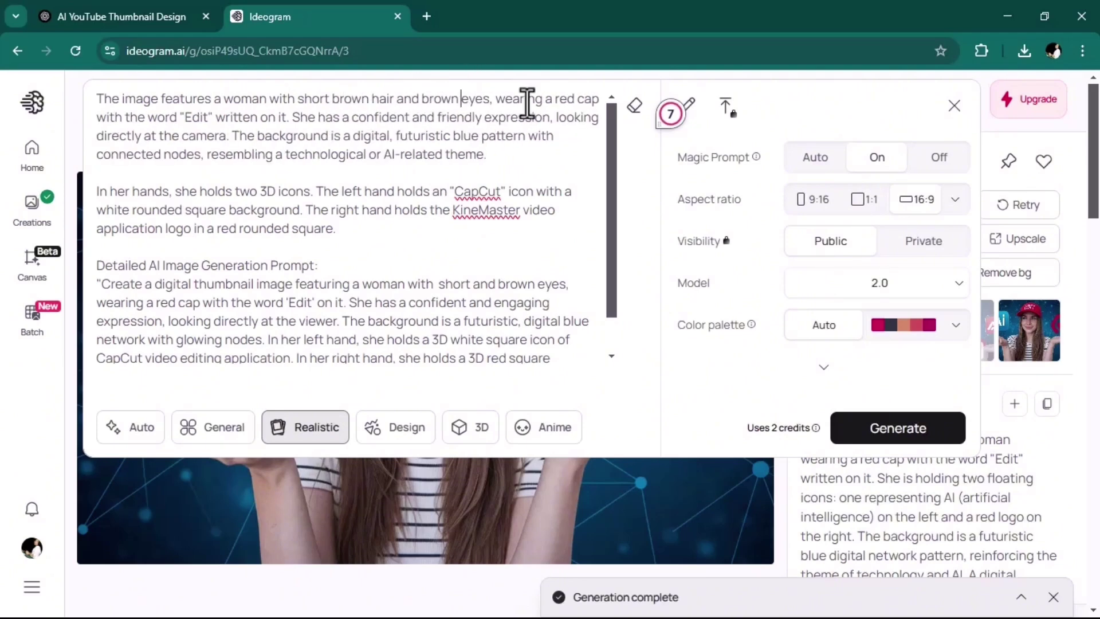
click(285, 119)
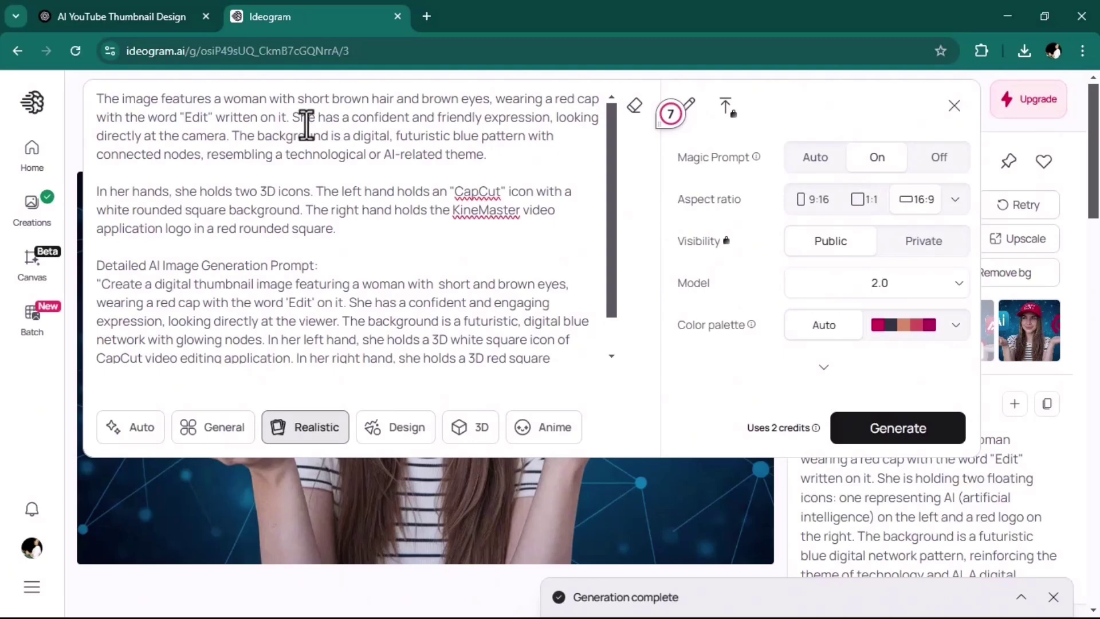
text(and)
text( white T-shir)
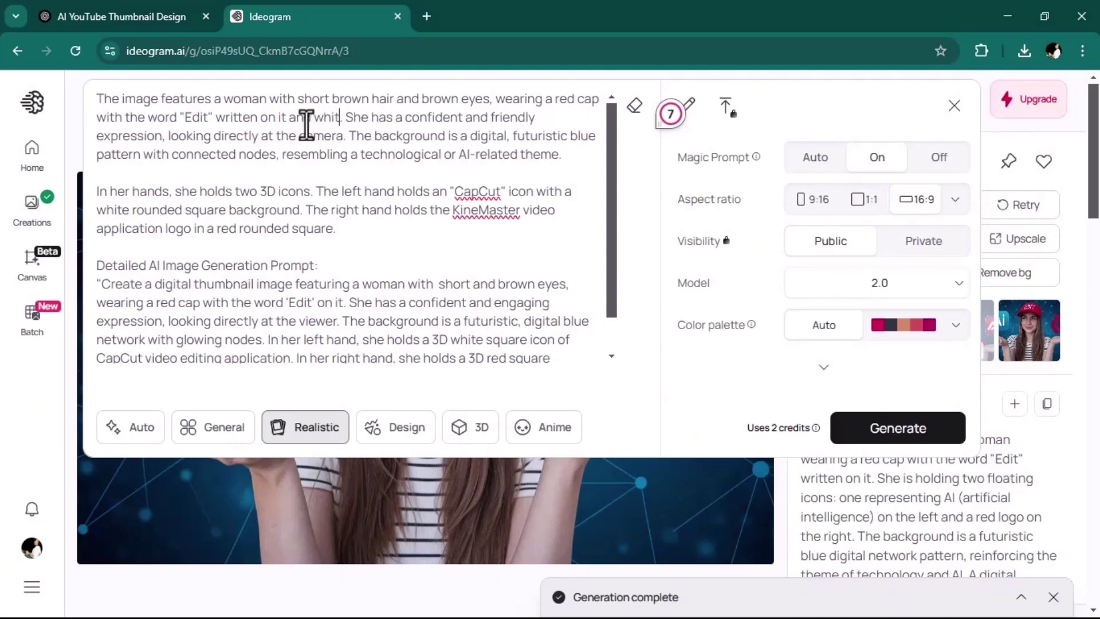
text(t.)
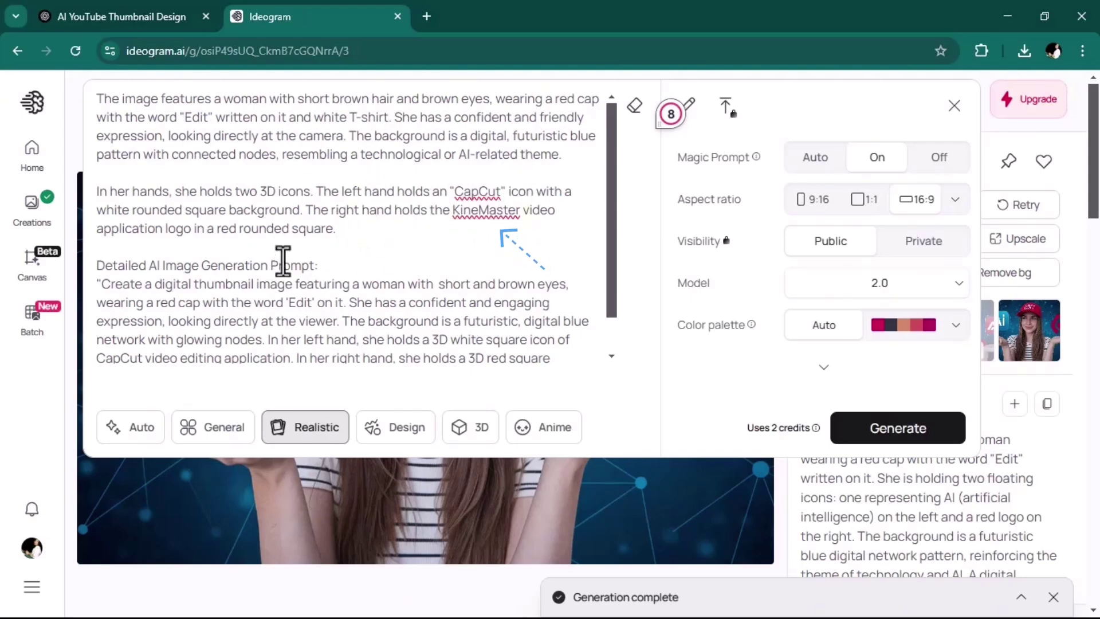
scroll(269, 243, down, 1)
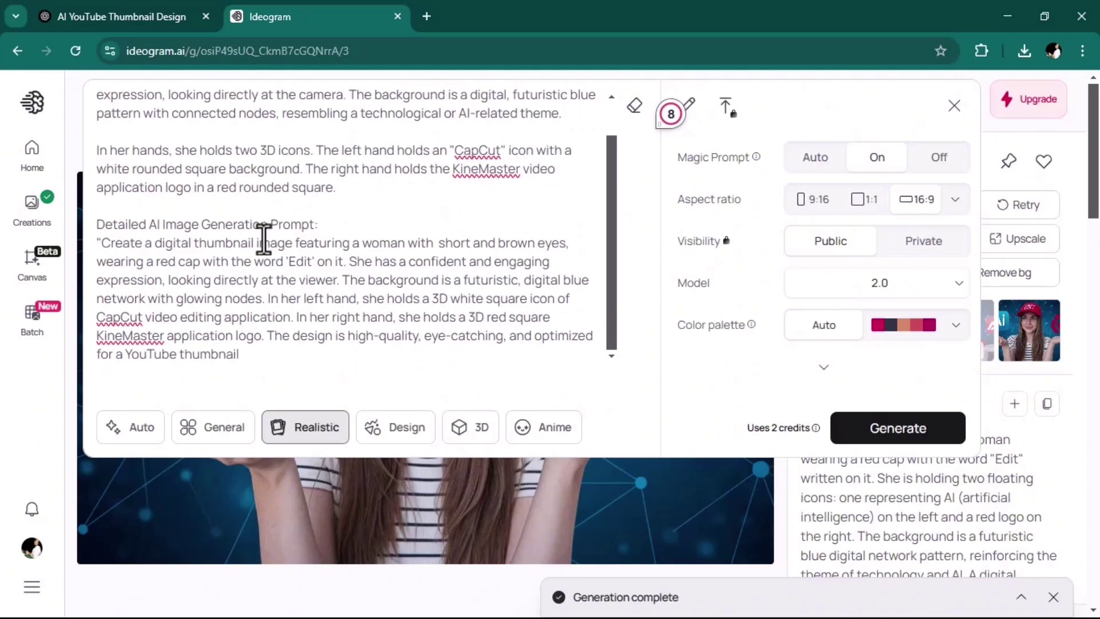
scroll(340, 260, up, 1)
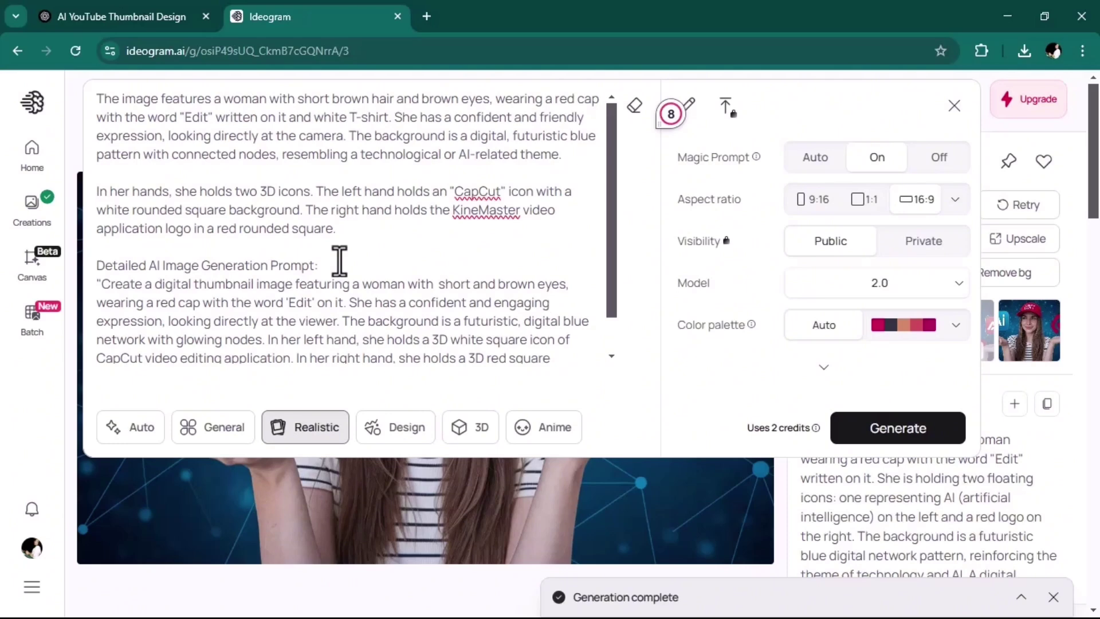
scroll(339, 261, down, 1)
scroll(255, 318, up, 1)
click(904, 430)
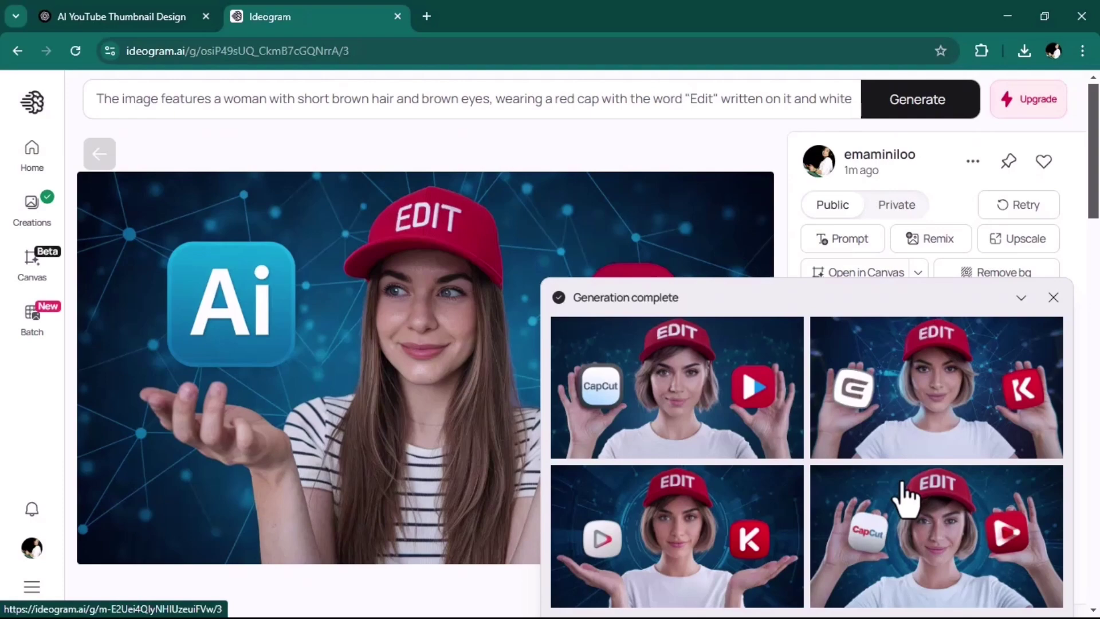
Step through the new results to the third variant with the play icon and red K logo.
click(690, 405)
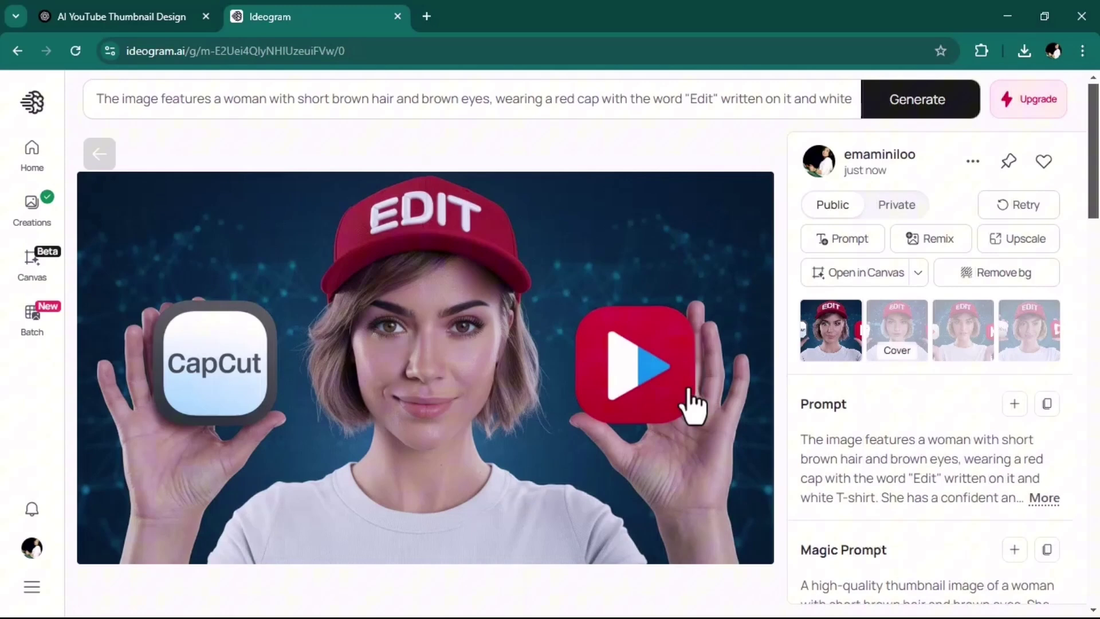
key(Right)
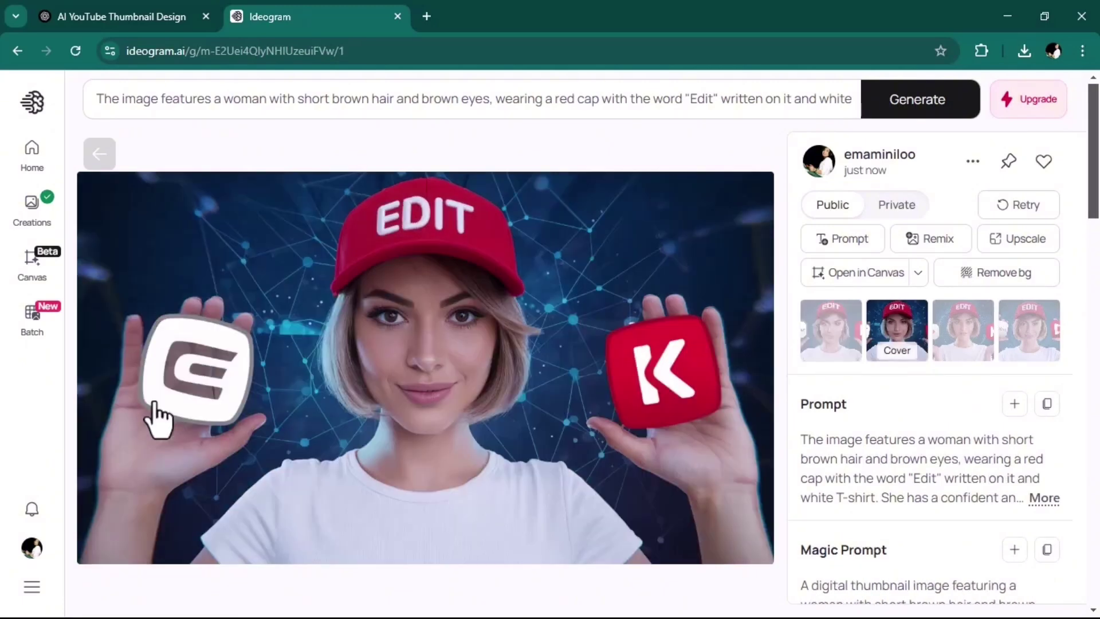
key(Right)
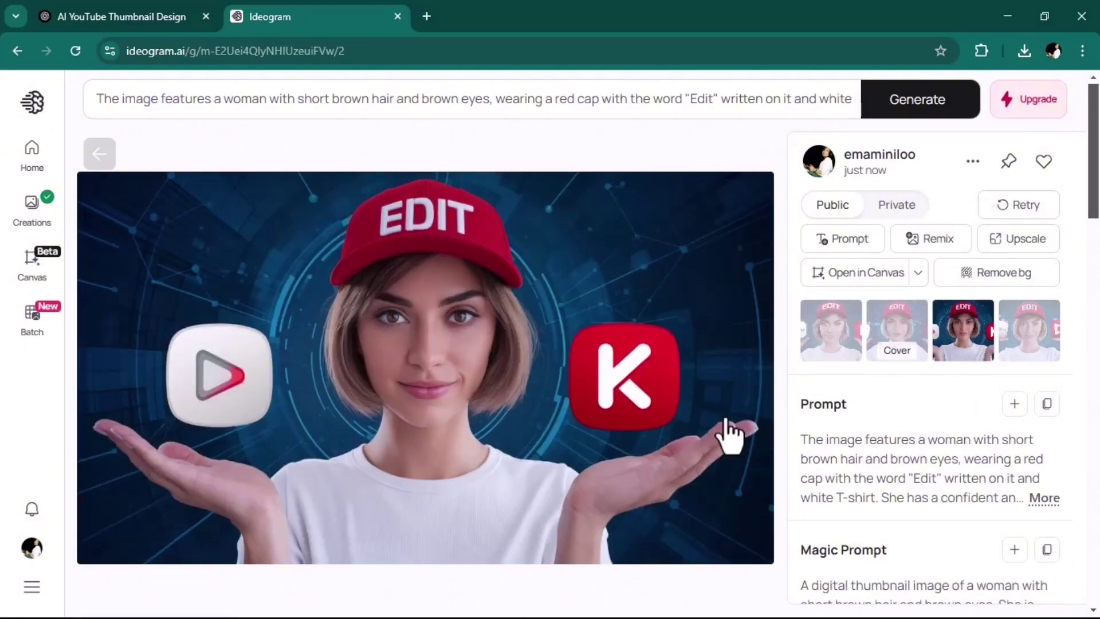
click(973, 162)
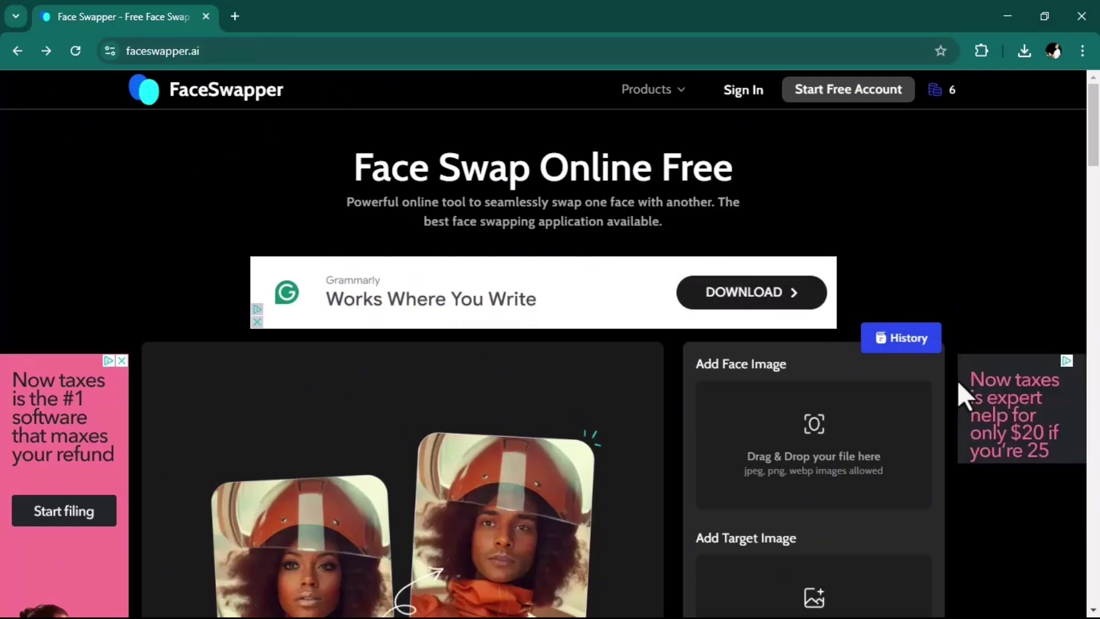
Load the personal face photo as the face image and the EDIT-cap thumbnail as target.
scroll(958, 381, down, 3)
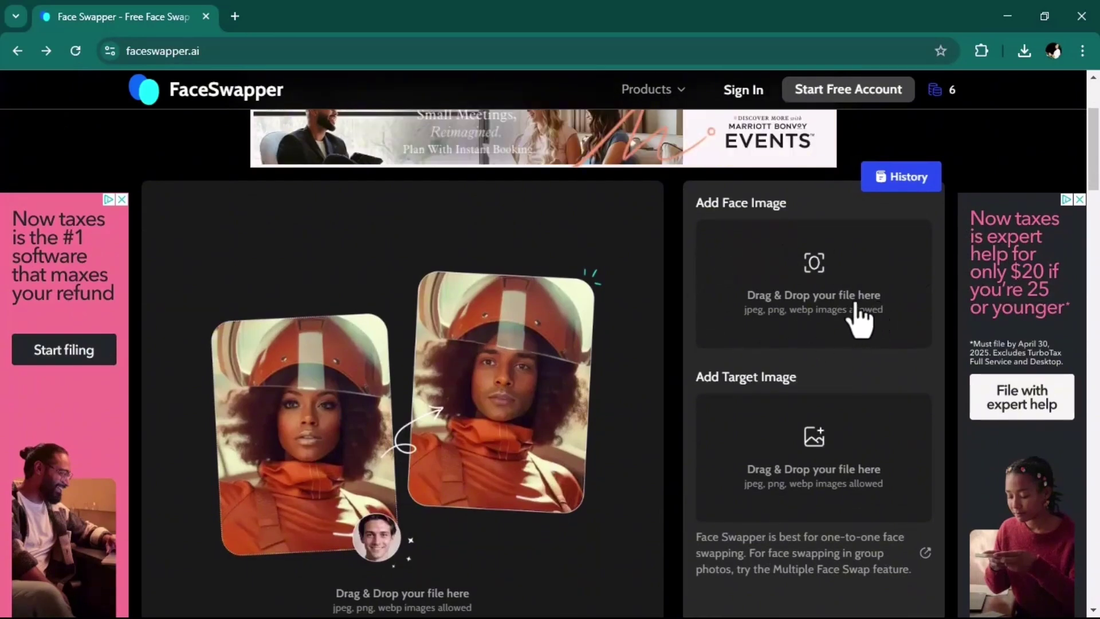
click(809, 262)
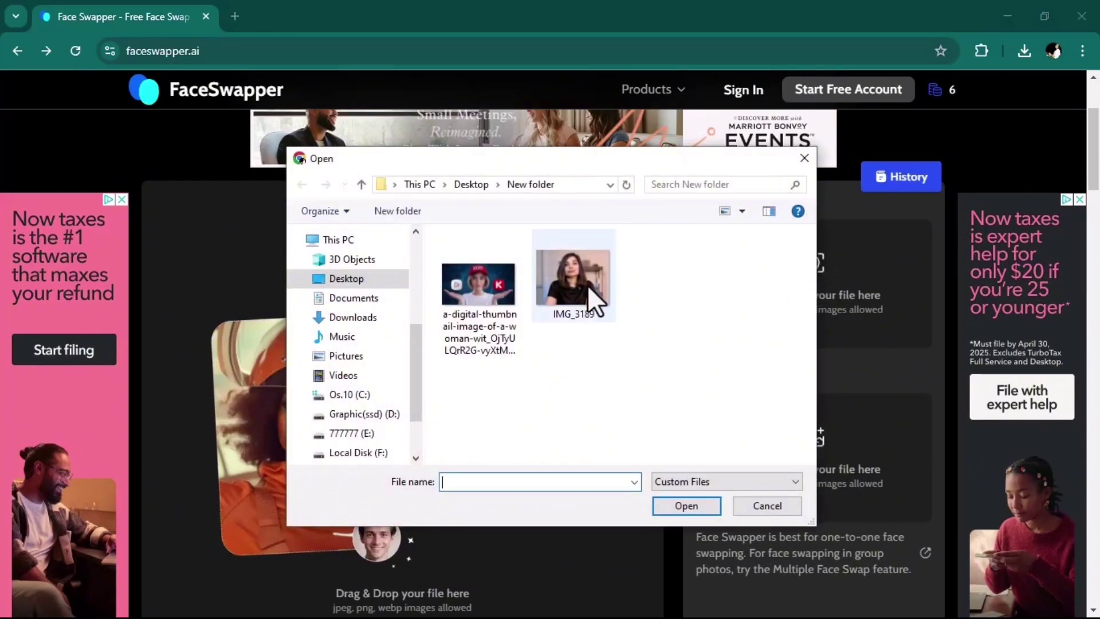
click(588, 289)
click(682, 507)
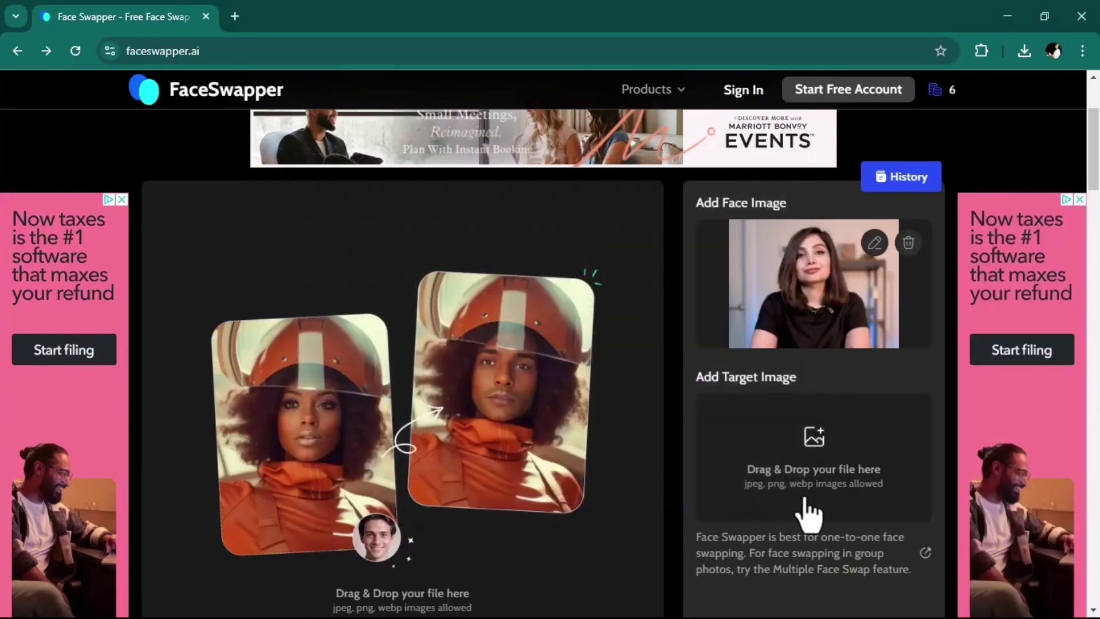
click(809, 459)
click(477, 294)
click(682, 507)
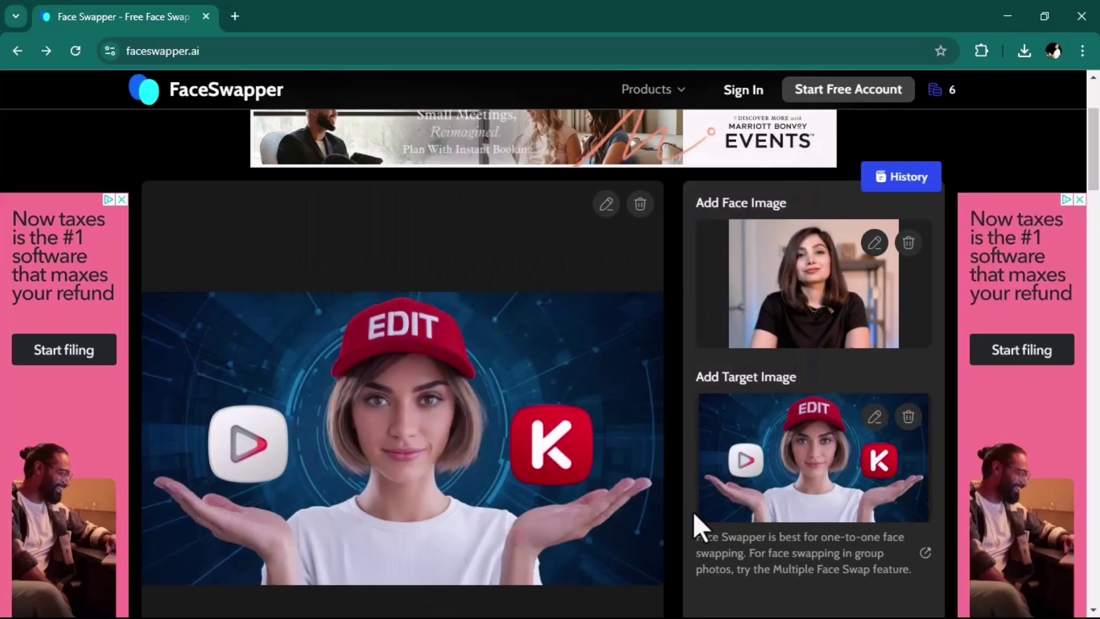
Run the face swap and download the swapped result.
scroll(768, 385, down, 4)
scroll(842, 290, up, 3)
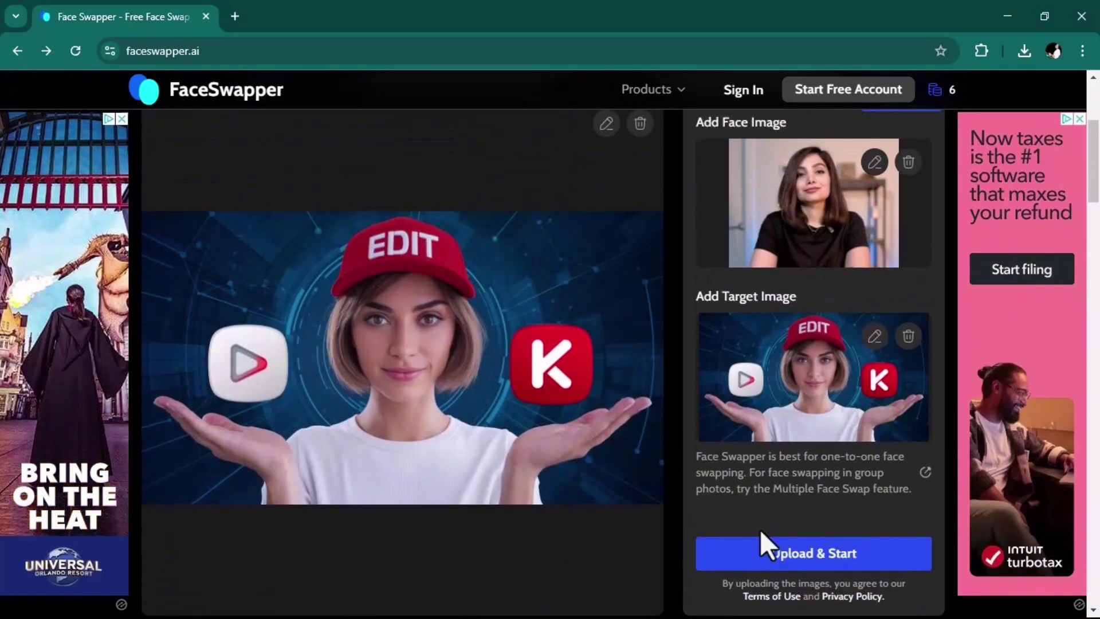
click(834, 557)
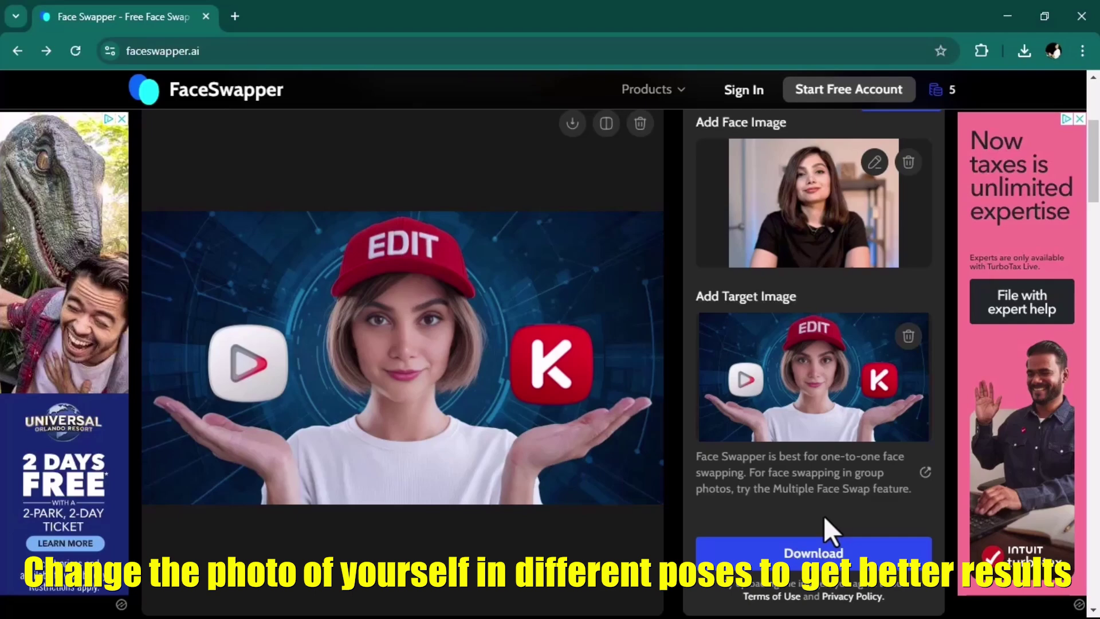
click(571, 127)
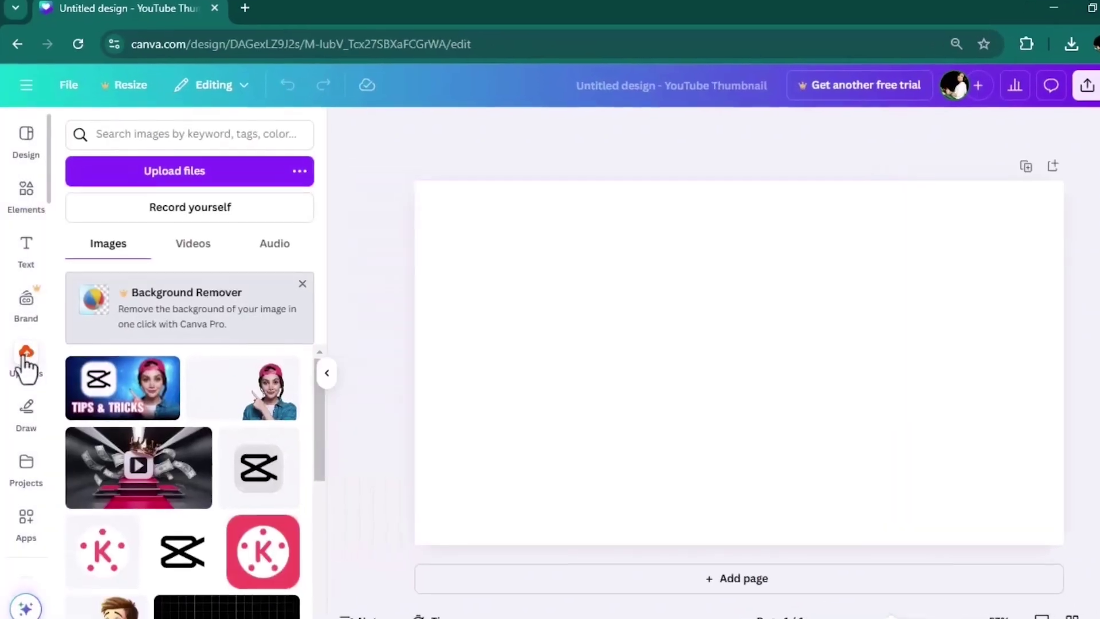
Upload the face-swapped image from Downloads, place it on the page and resize it to 1283×720.
click(192, 171)
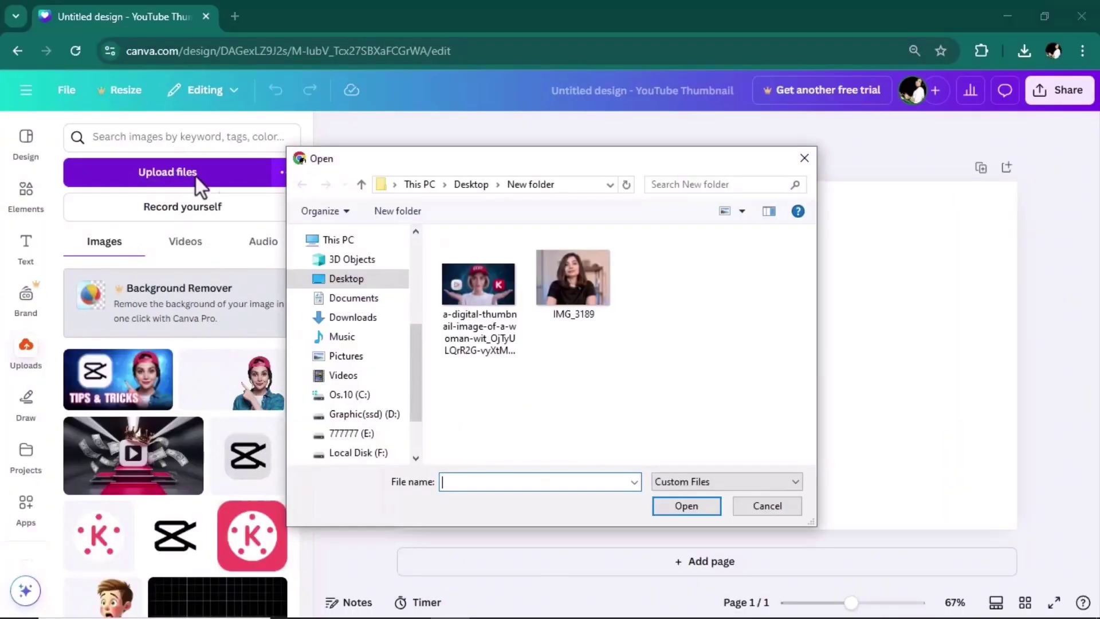
click(368, 317)
click(486, 298)
click(686, 505)
drag(117, 378, 493, 223)
drag(754, 393, 1021, 533)
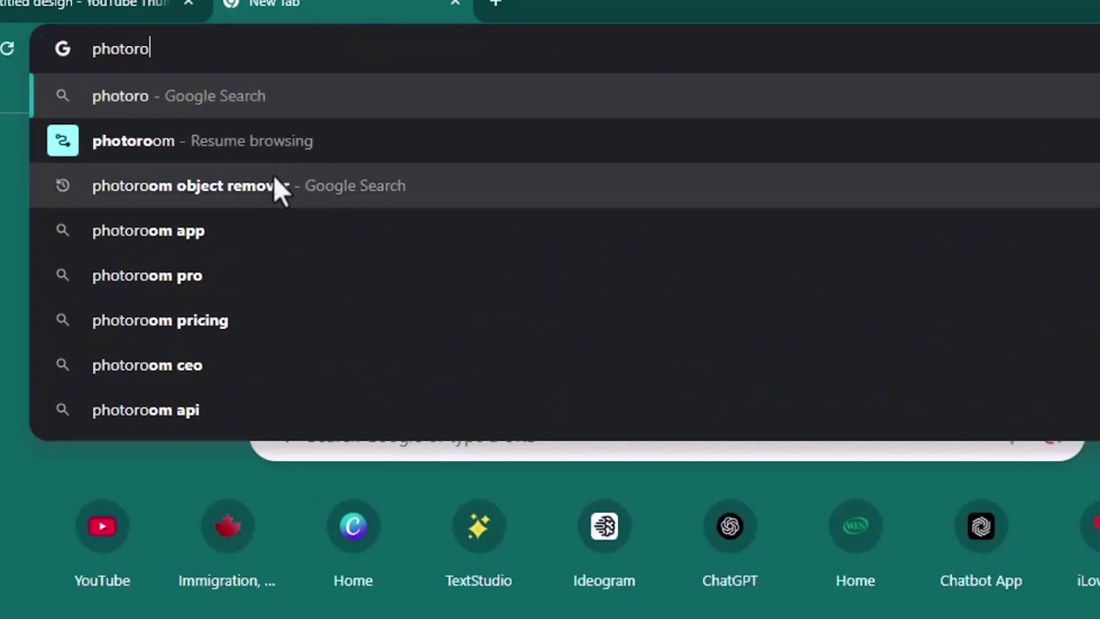
Open Photoroom's remove-object page and load the face-swapped thumbnail.
click(269, 208)
click(289, 323)
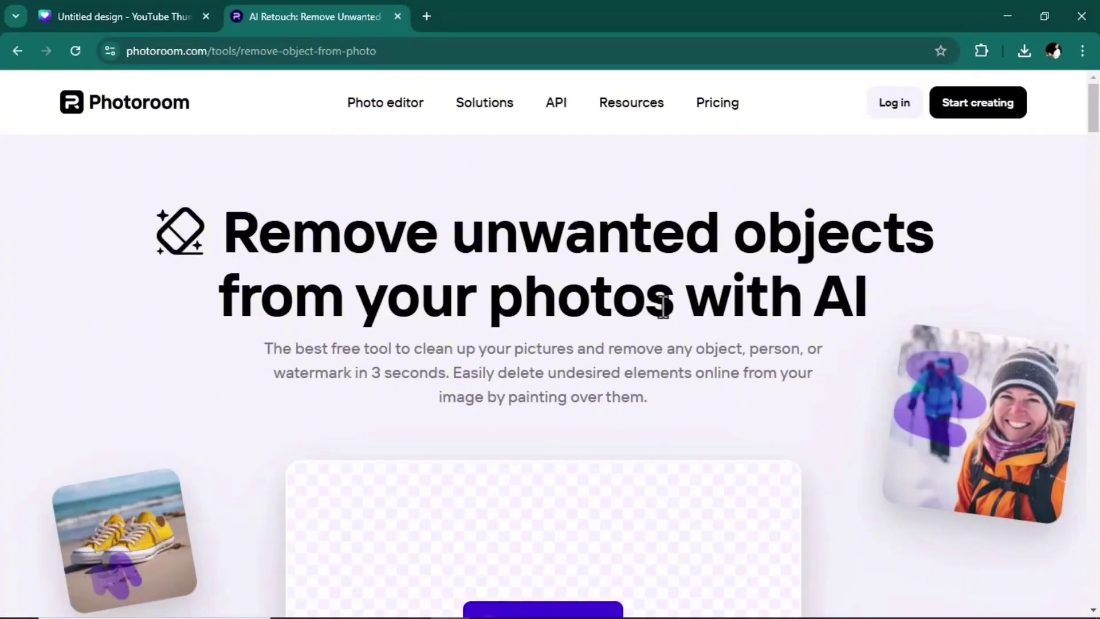
scroll(663, 307, down, 3)
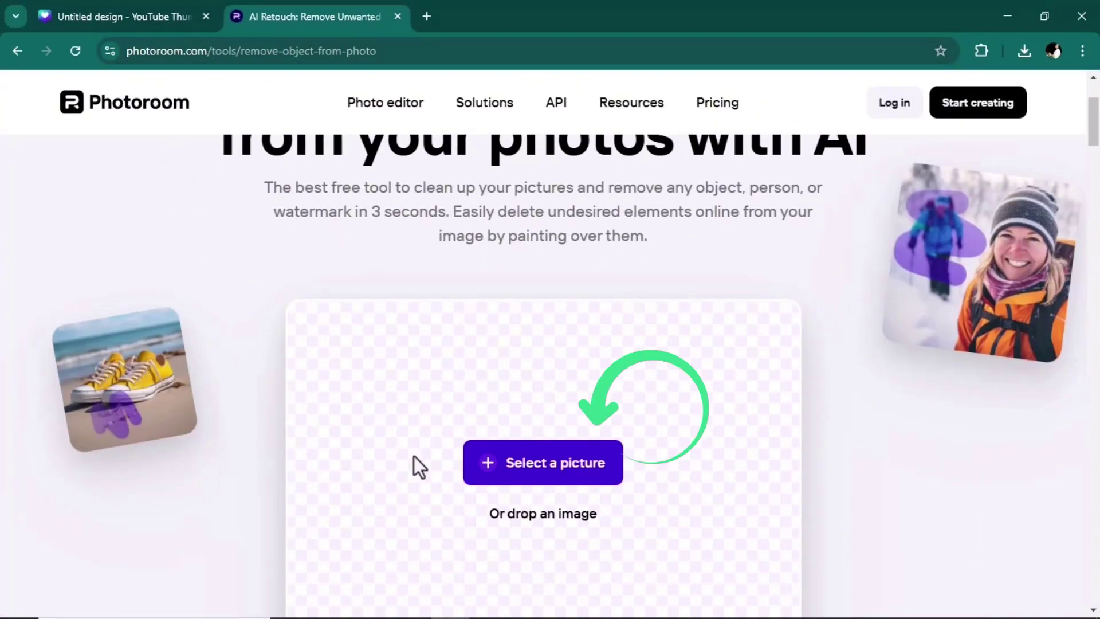
click(542, 469)
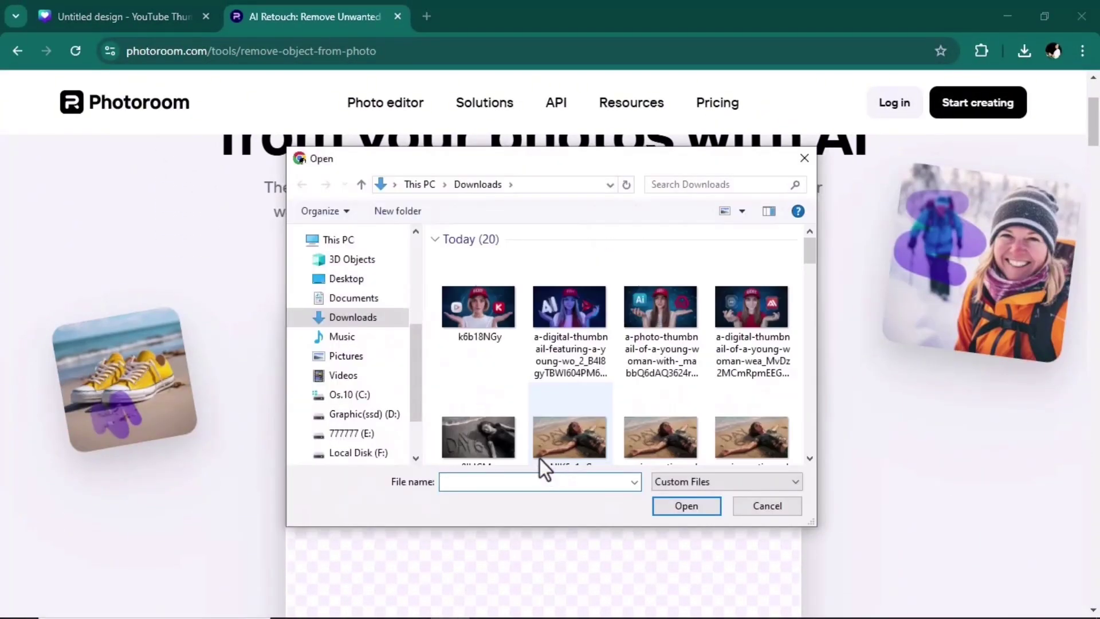
click(693, 514)
Brush out the play icon, download the Standard result and return to the Canva tab.
scroll(380, 139, down, 3)
drag(383, 155, 398, 160)
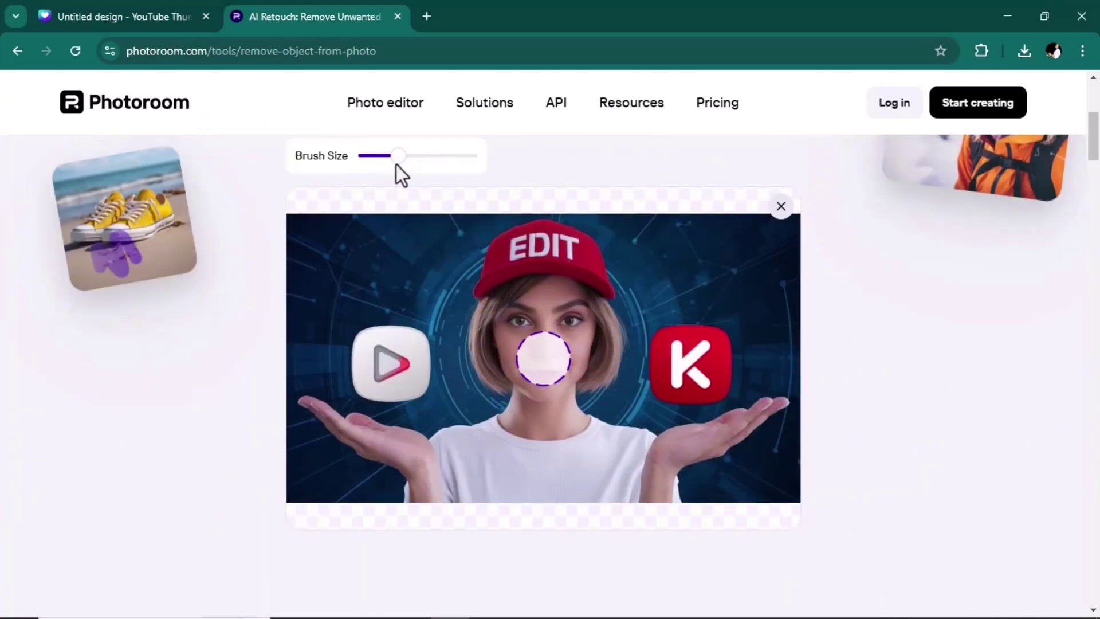
mouse_move(408, 390)
mouse_down()
mouse_move(409, 343)
mouse_move(390, 335)
mouse_move(370, 356)
mouse_move(379, 377)
mouse_move(412, 367)
mouse_up()
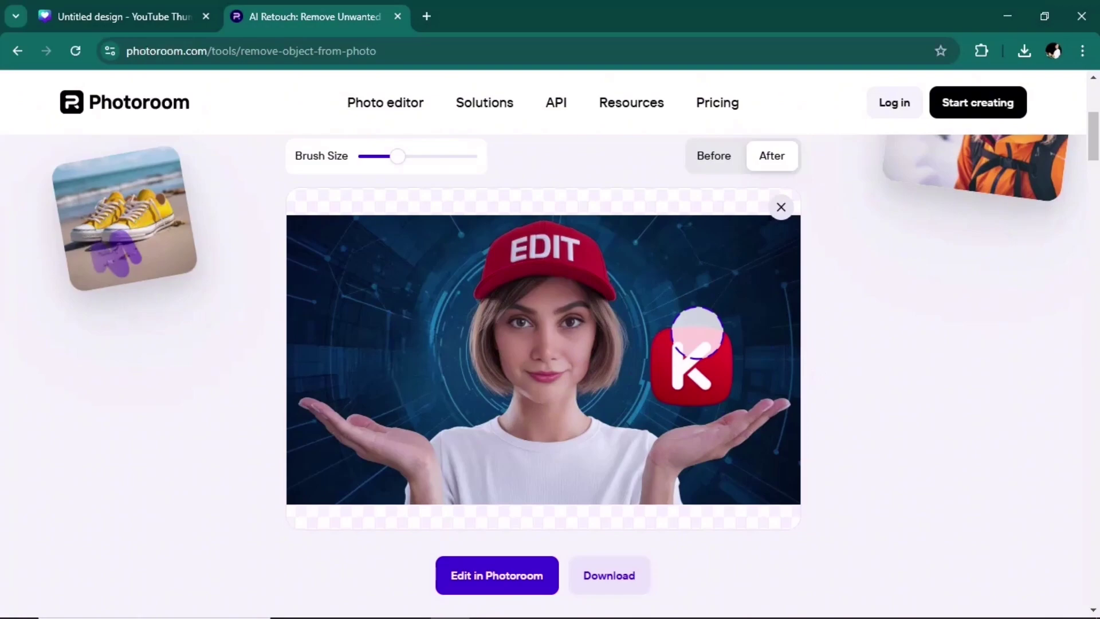
click(610, 583)
click(648, 483)
key(Escape)
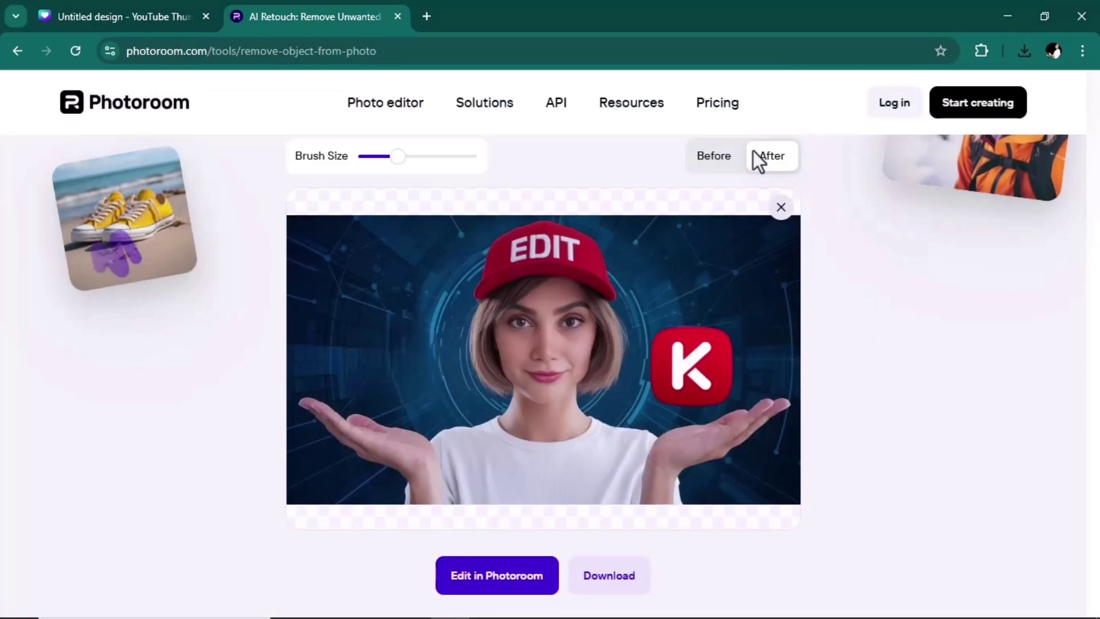
key(ctrl+shift+Tab)
Upload the retouched Photoroom image and stretch it to fill the whole thumbnail page.
click(25, 351)
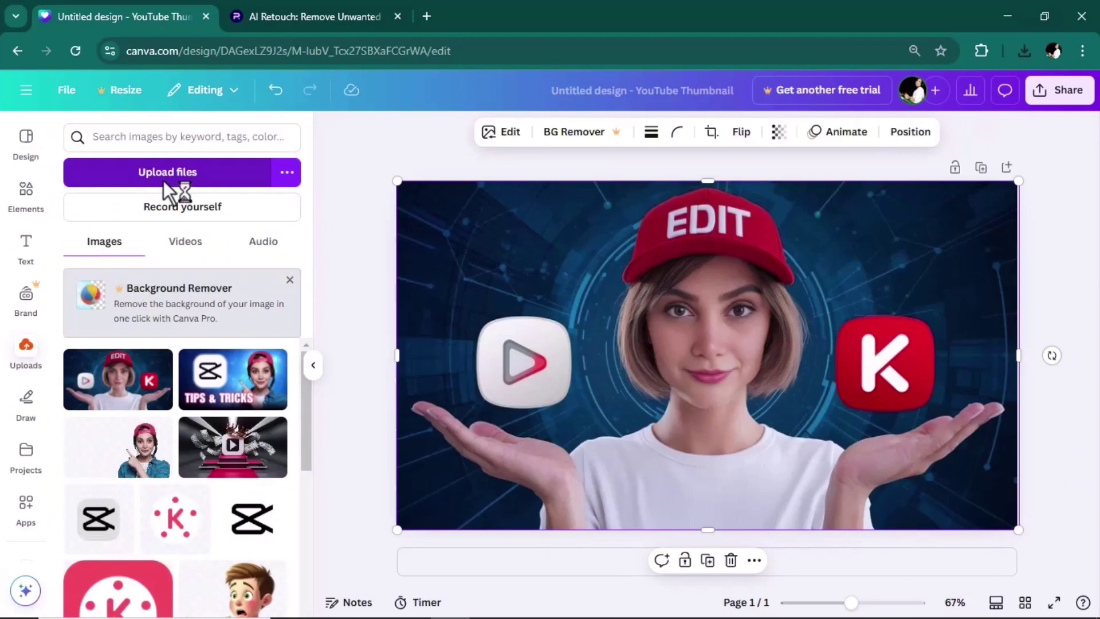
click(167, 172)
click(479, 312)
click(687, 506)
click(731, 560)
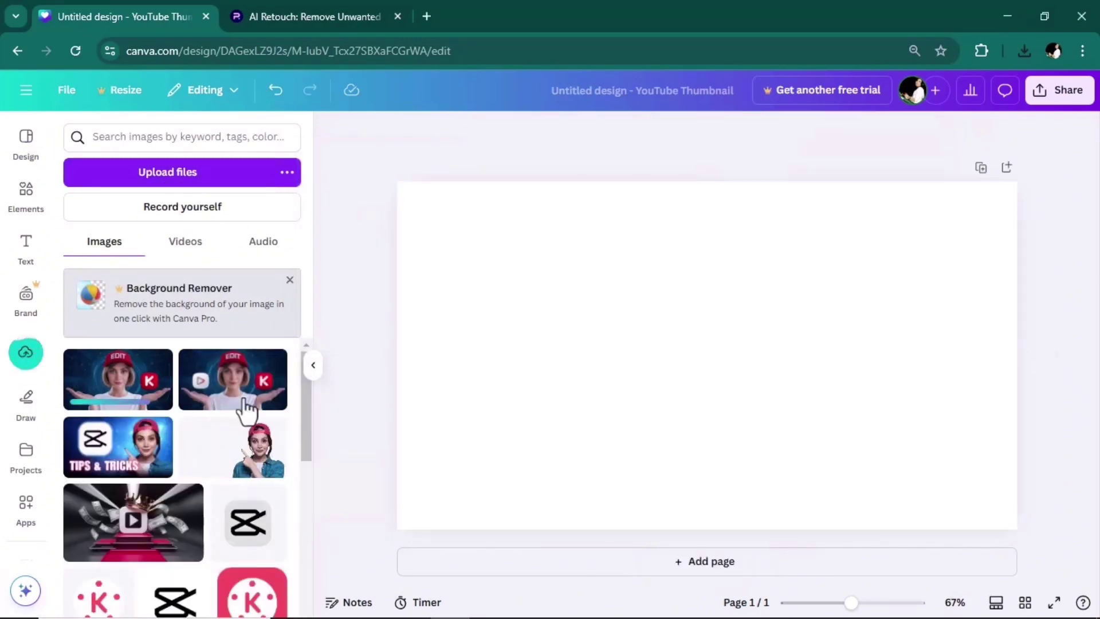
drag(232, 380, 598, 308)
drag(777, 395, 1020, 533)
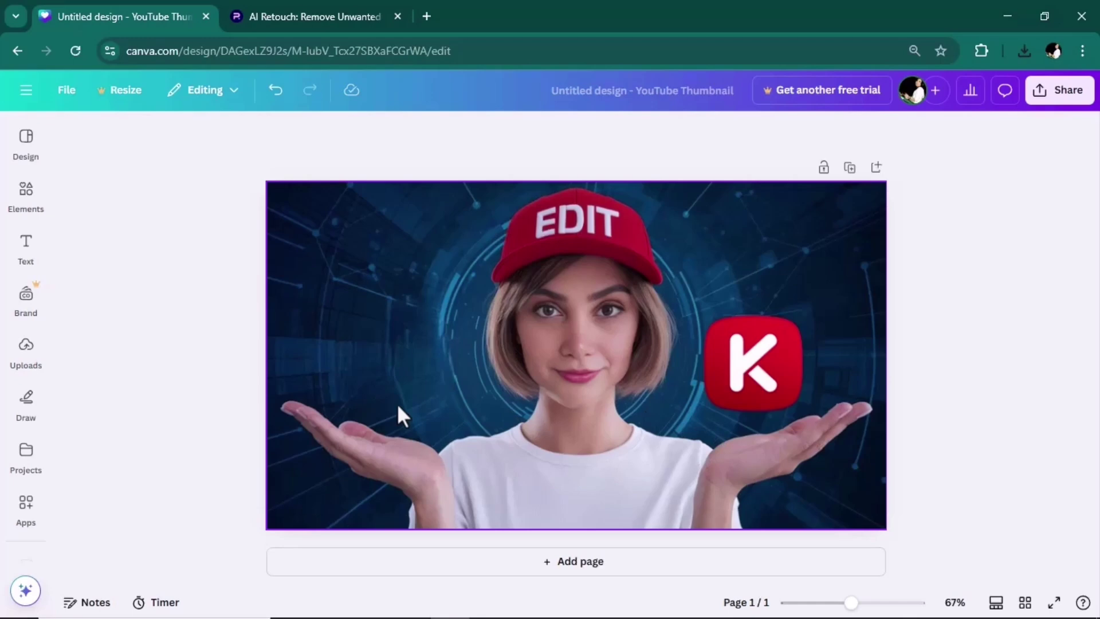
Add the CapCut logo, shrink it, and tilt it slightly above the woman's left-side hand.
click(14, 372)
click(246, 522)
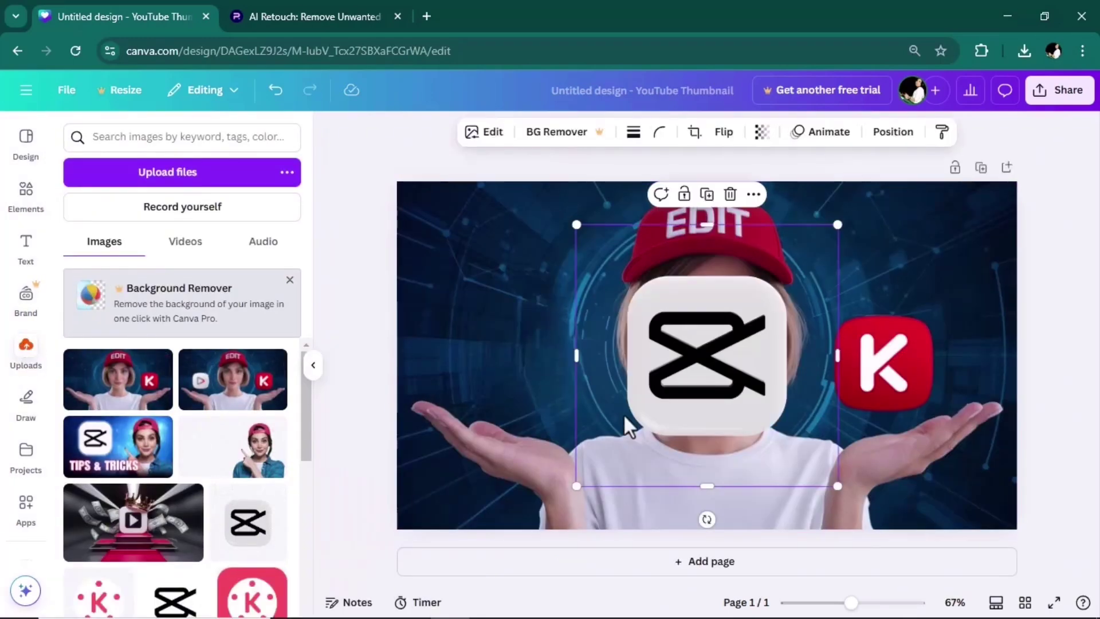
drag(624, 419, 434, 396)
drag(648, 463, 558, 376)
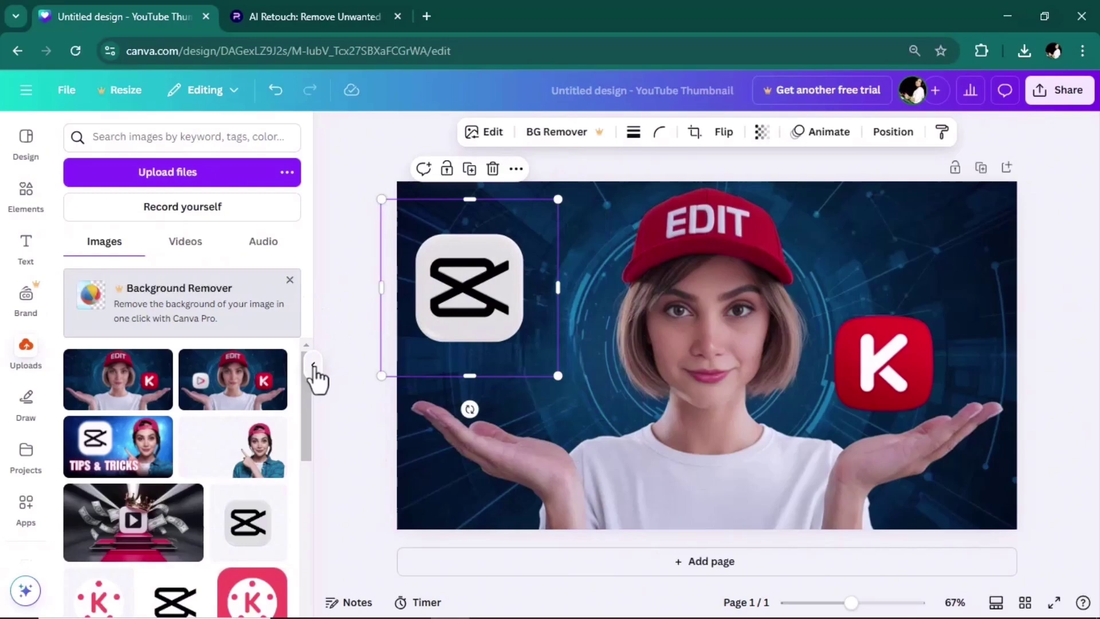
click(313, 370)
drag(358, 299, 412, 395)
drag(386, 474, 401, 477)
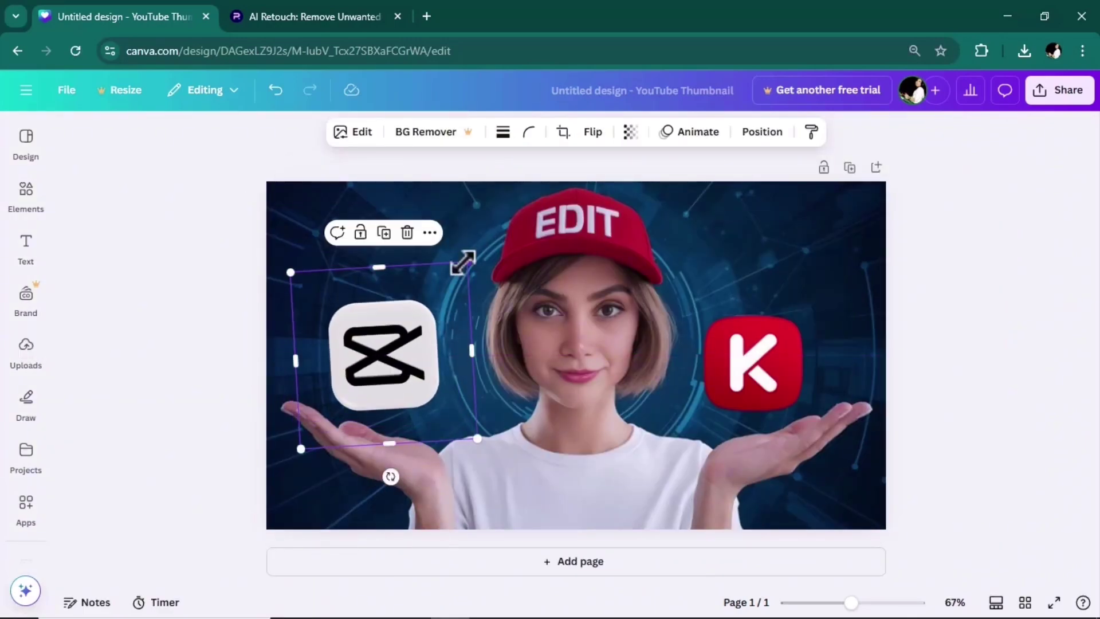
drag(464, 262, 457, 270)
Apply a Glow shadow effect to the CapCut logo.
click(355, 133)
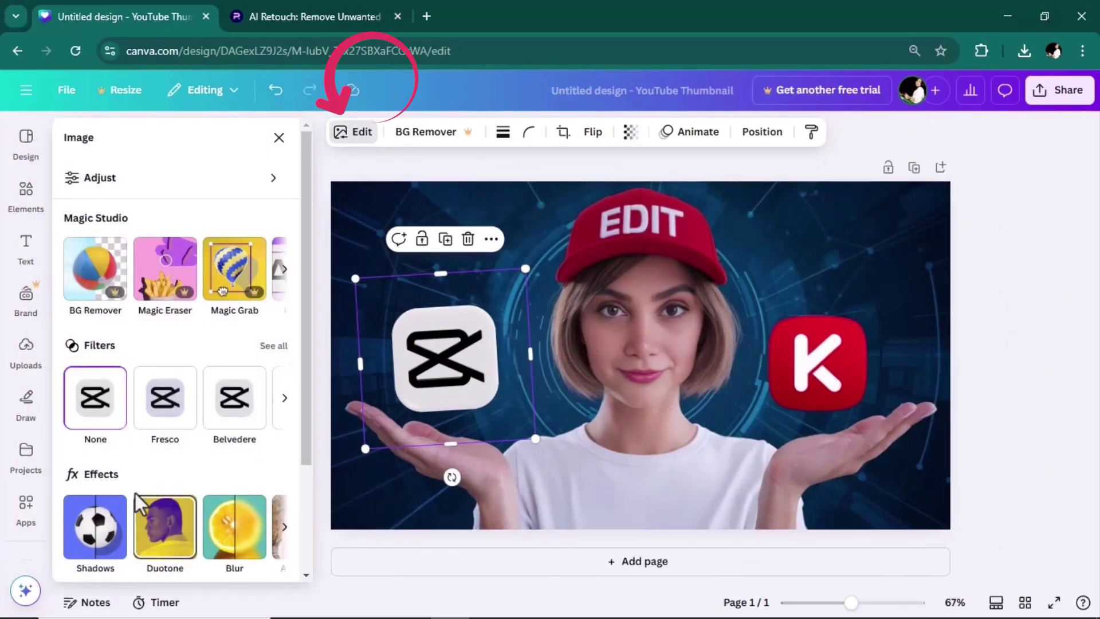
scroll(134, 491, down, 4)
click(93, 381)
click(102, 316)
scroll(277, 460, down, 2)
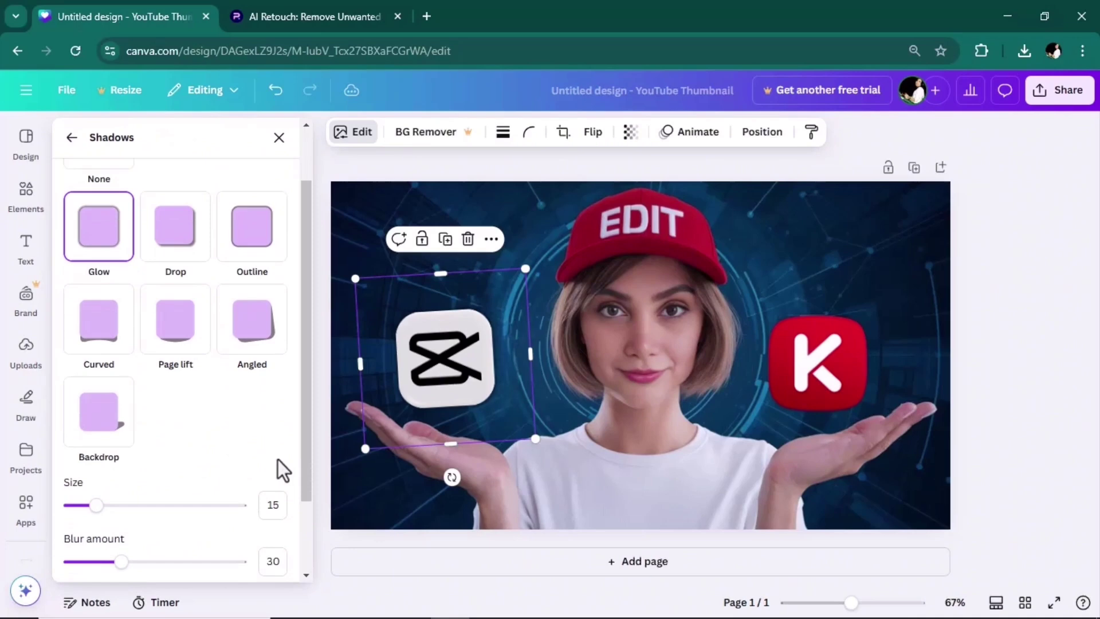
scroll(278, 460, down, 2)
click(276, 502)
click(121, 464)
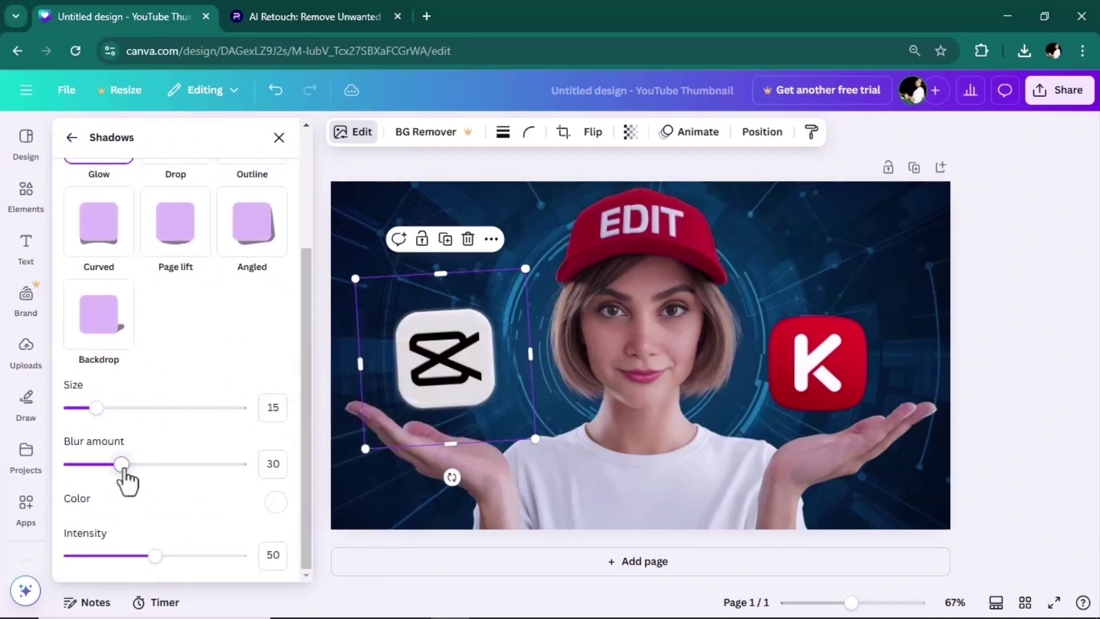
Set the glow to size 53, blur 53 and intensity 82, then slightly enlarge the logo.
drag(122, 464, 128, 464)
drag(96, 407, 159, 407)
drag(155, 556, 209, 555)
drag(129, 464, 160, 465)
drag(542, 455, 547, 456)
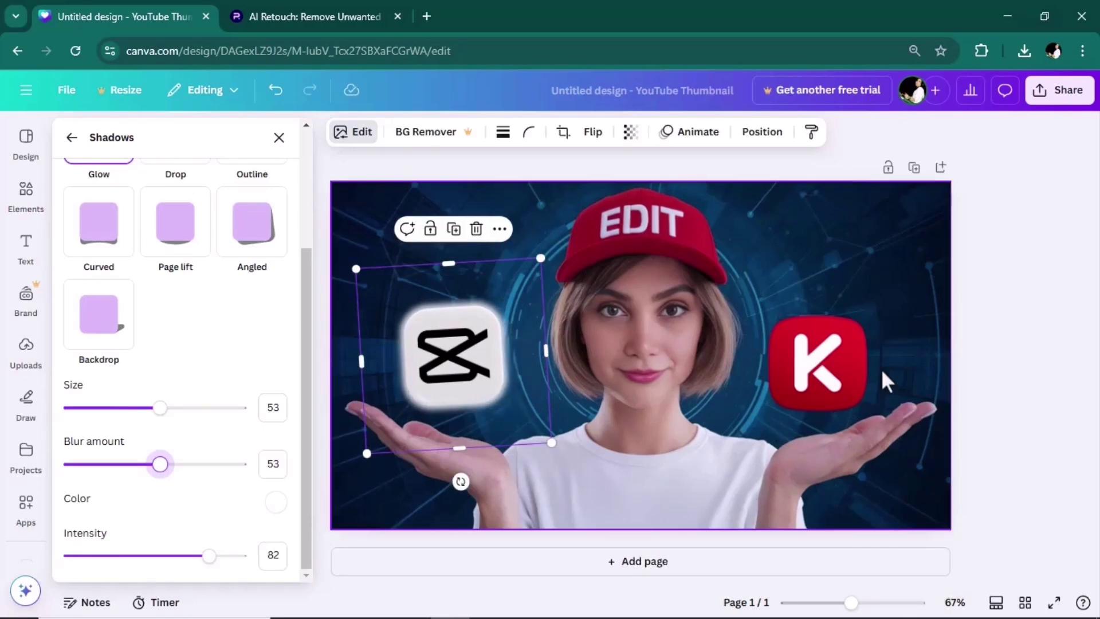
click(26, 351)
scroll(109, 439, down, 1)
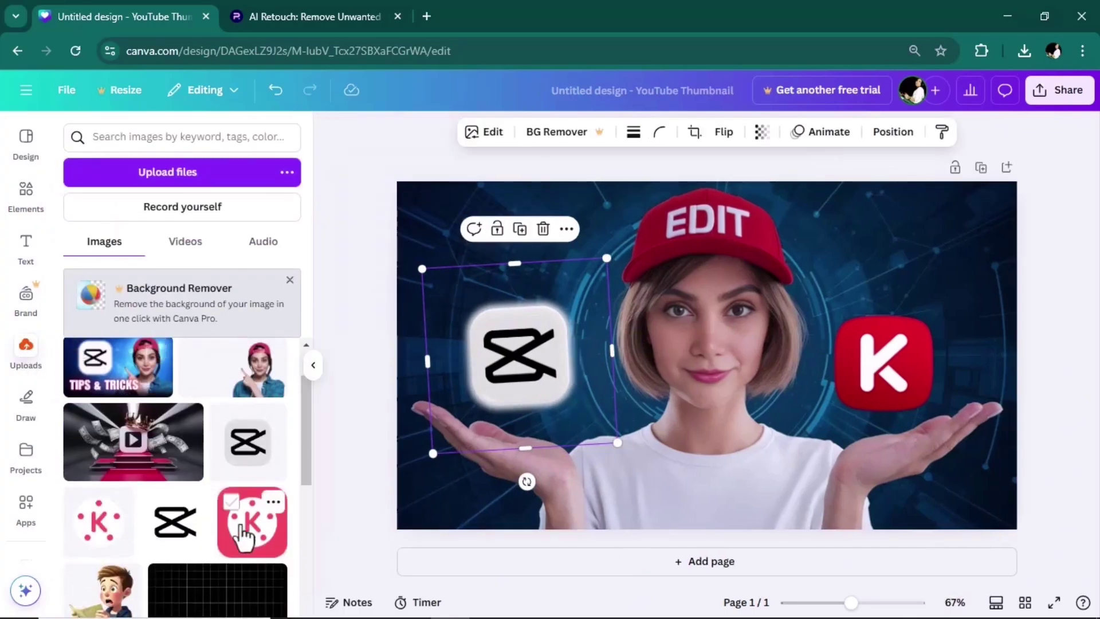
Try the pink KineMaster logo over the red K icon, then delete it.
scroll(247, 482, up, 1)
scroll(241, 470, down, 1)
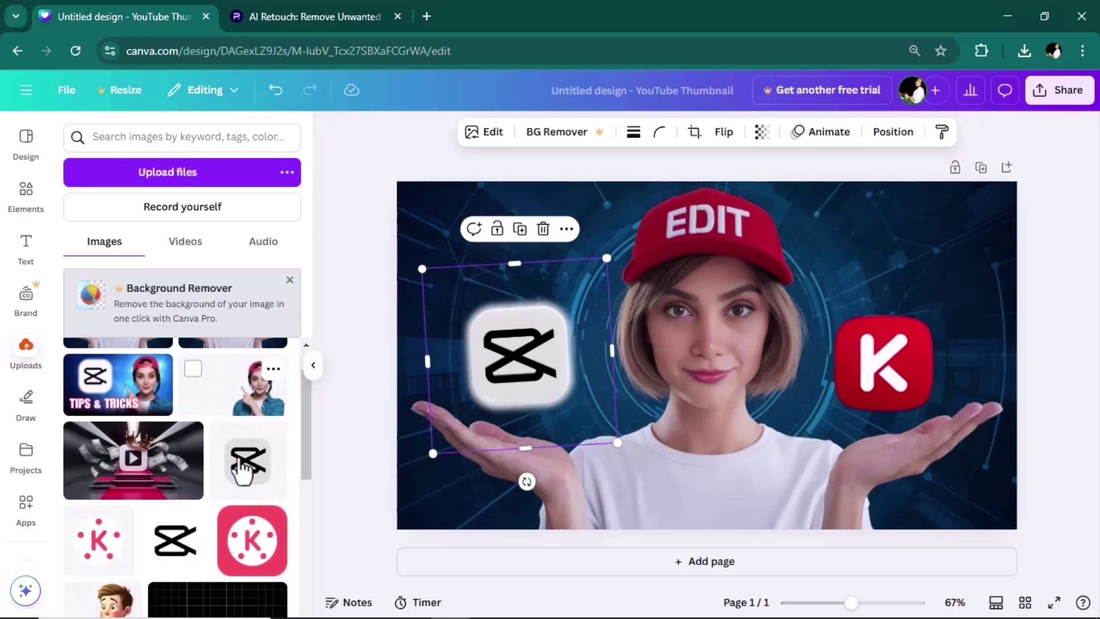
click(253, 522)
drag(767, 424, 872, 423)
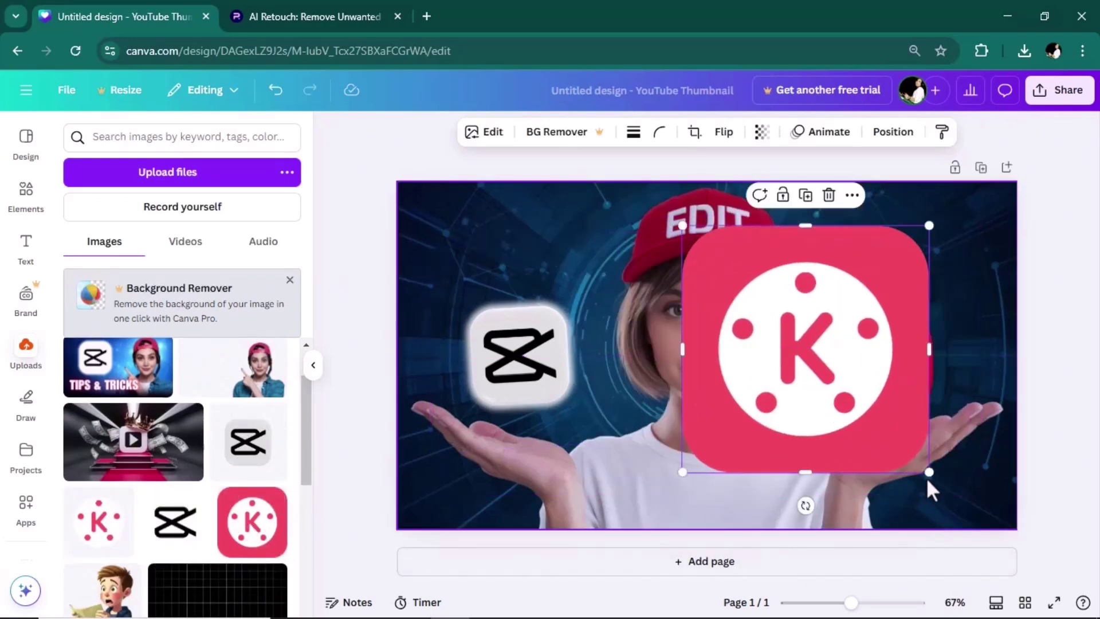
drag(928, 468, 756, 358)
drag(737, 290, 881, 380)
mouse_move(940, 309)
mouse_down()
mouse_move(921, 327)
mouse_move(931, 318)
mouse_up()
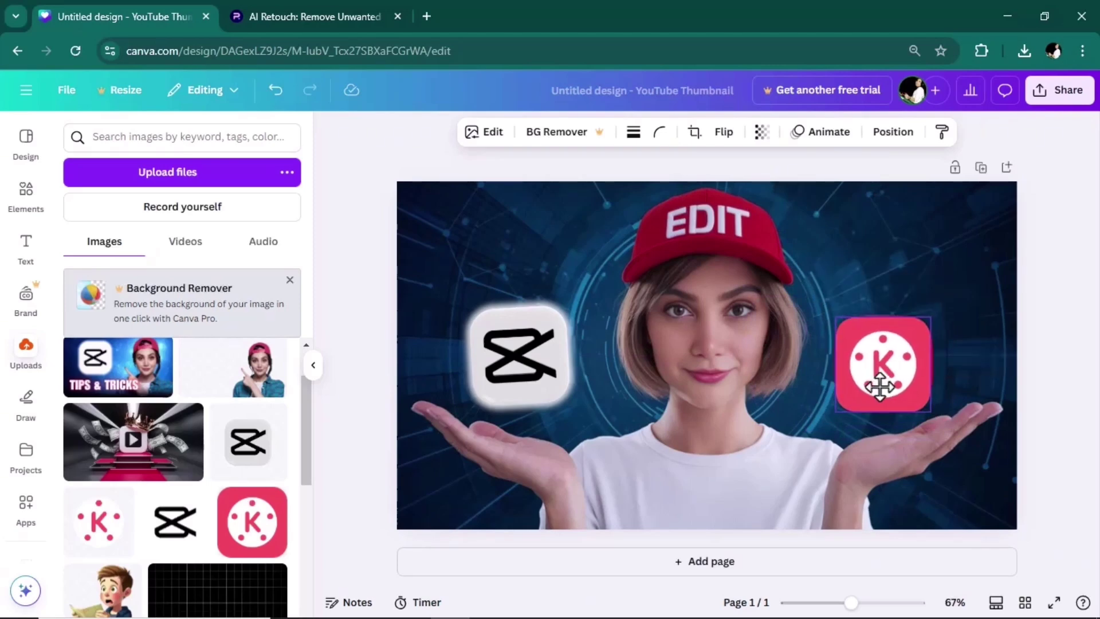
key(Delete)
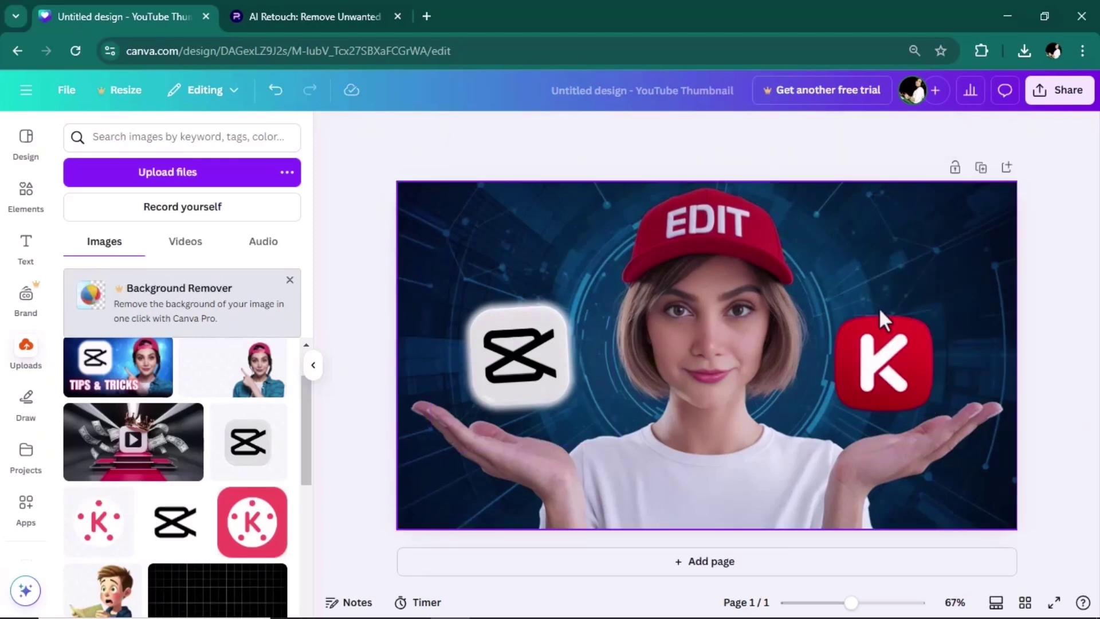
Add the round white KineMaster logo, shrink it and centre it on the red K icon.
click(93, 530)
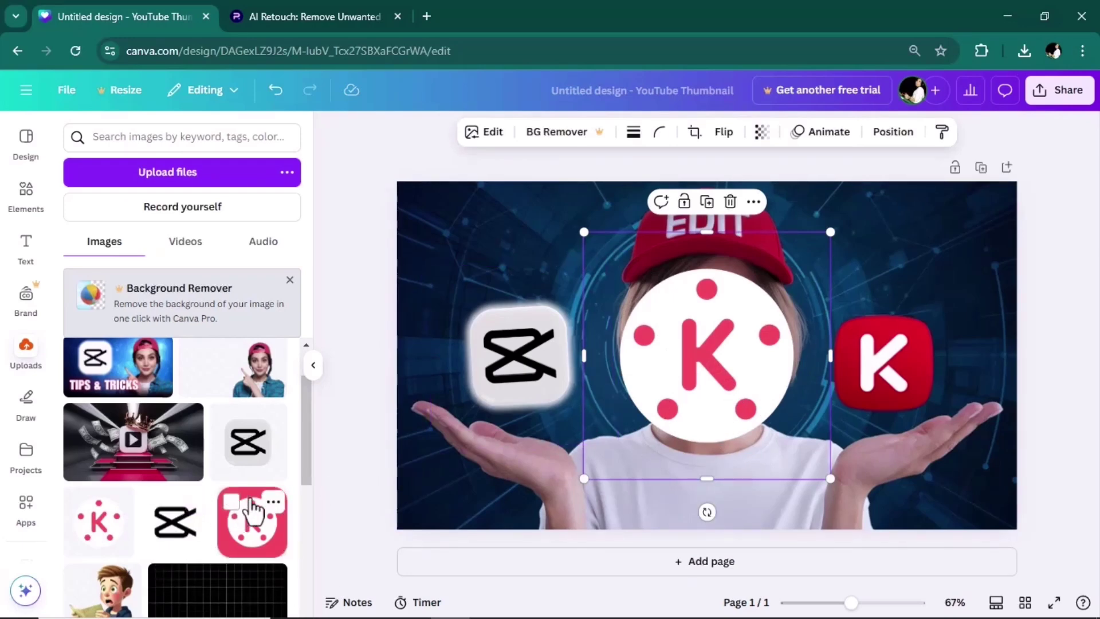
drag(702, 367, 866, 367)
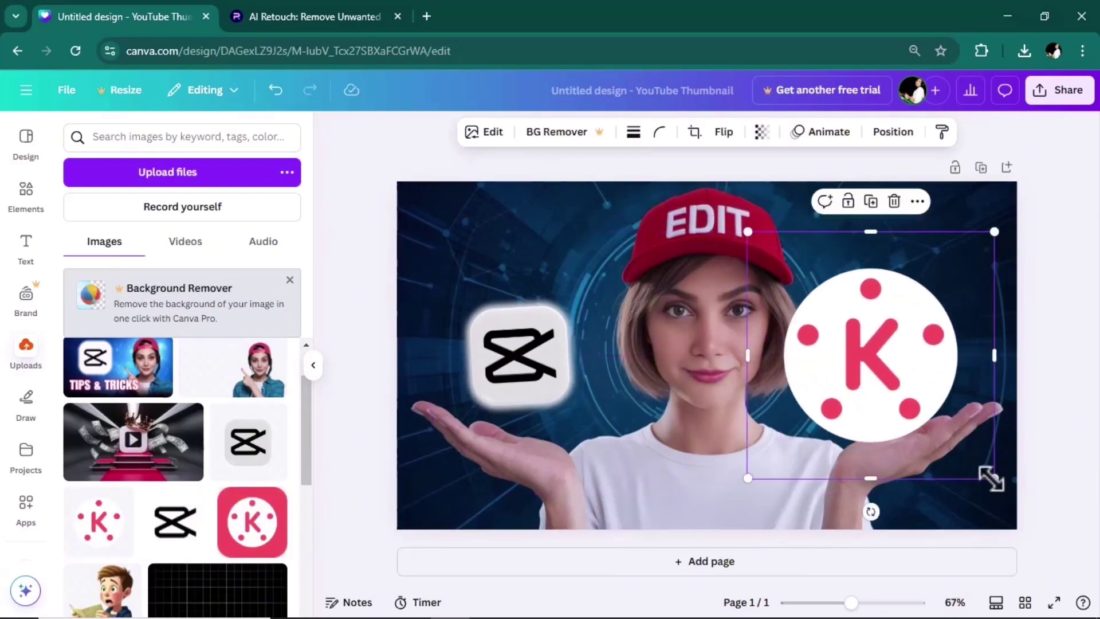
drag(995, 478, 860, 395)
drag(809, 328, 880, 392)
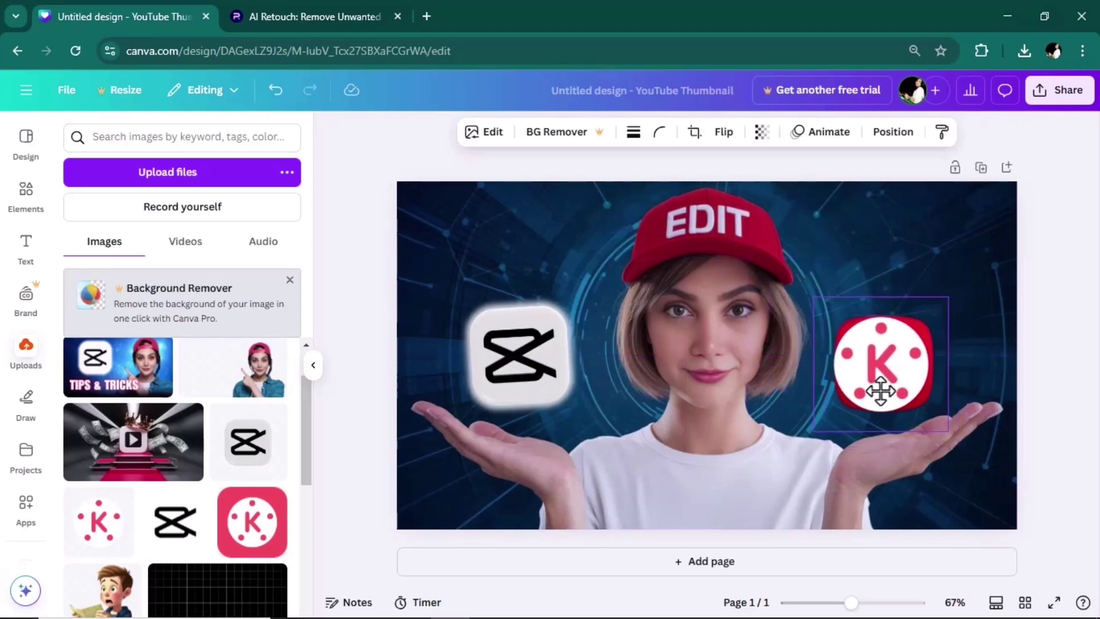
drag(949, 302, 929, 321)
drag(900, 386, 906, 363)
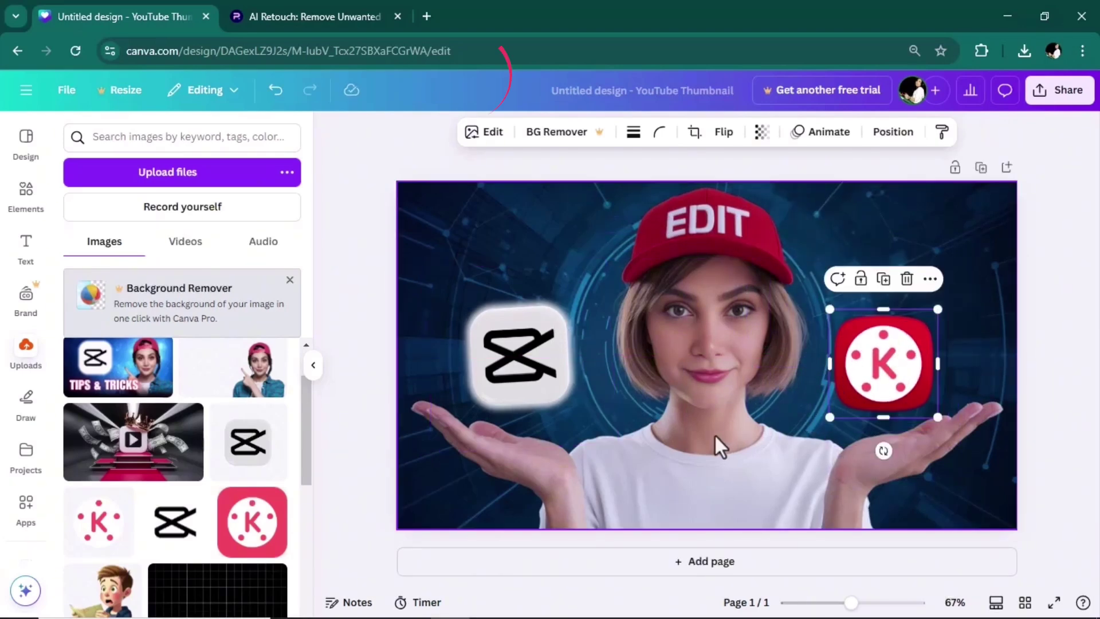
Give the KineMaster logo the Fresco filter, then select the background photo.
click(485, 133)
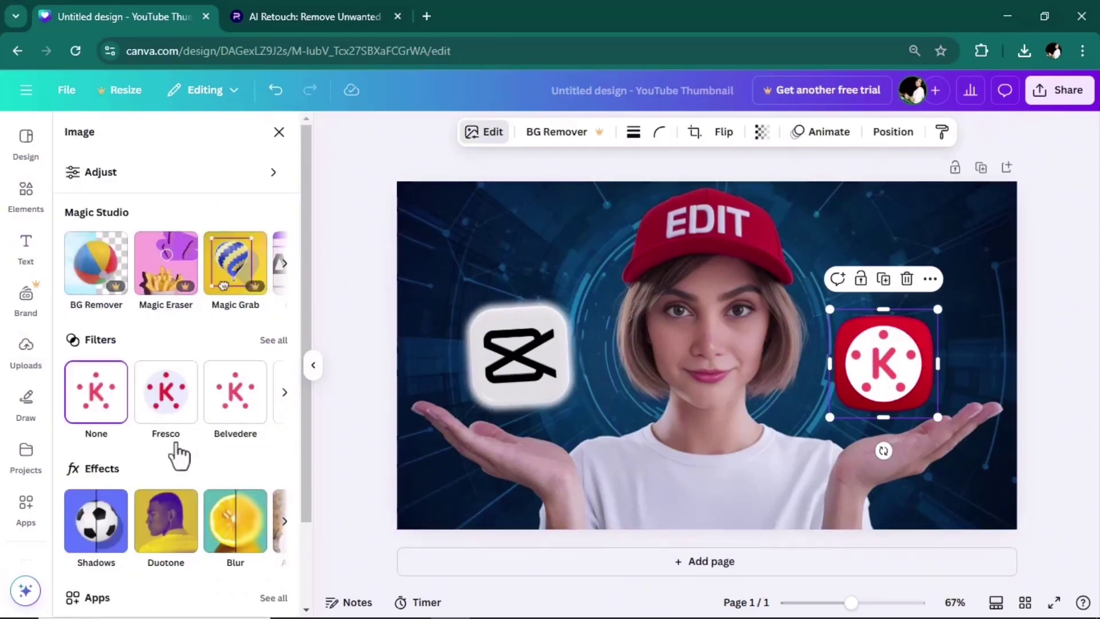
click(166, 395)
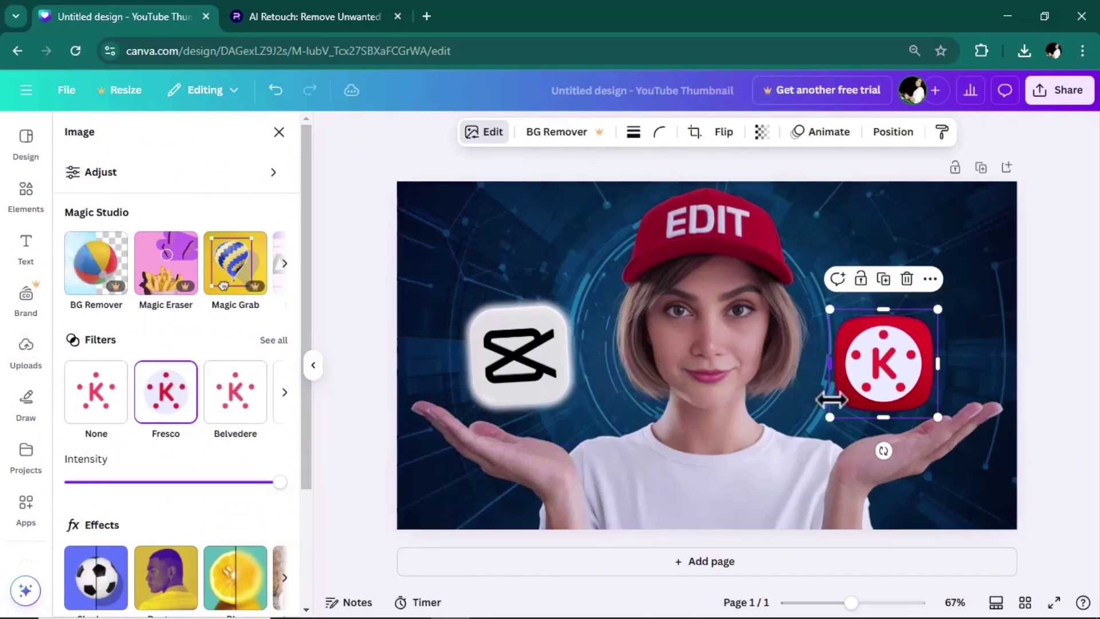
click(766, 445)
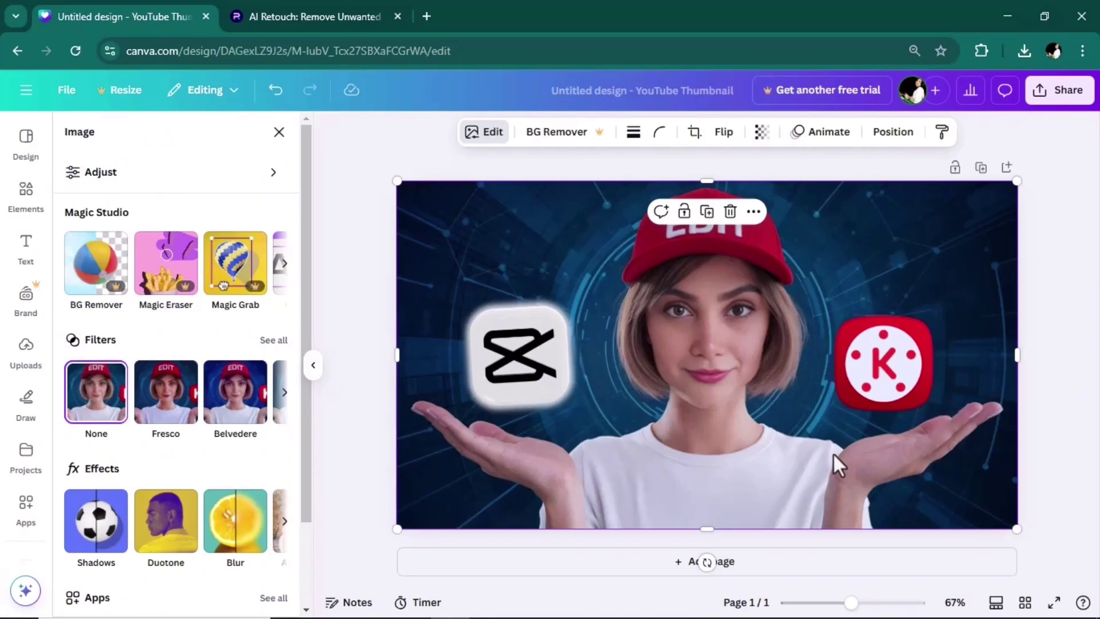
Insert a default 'Add a heading' text box between the two app logos.
click(26, 246)
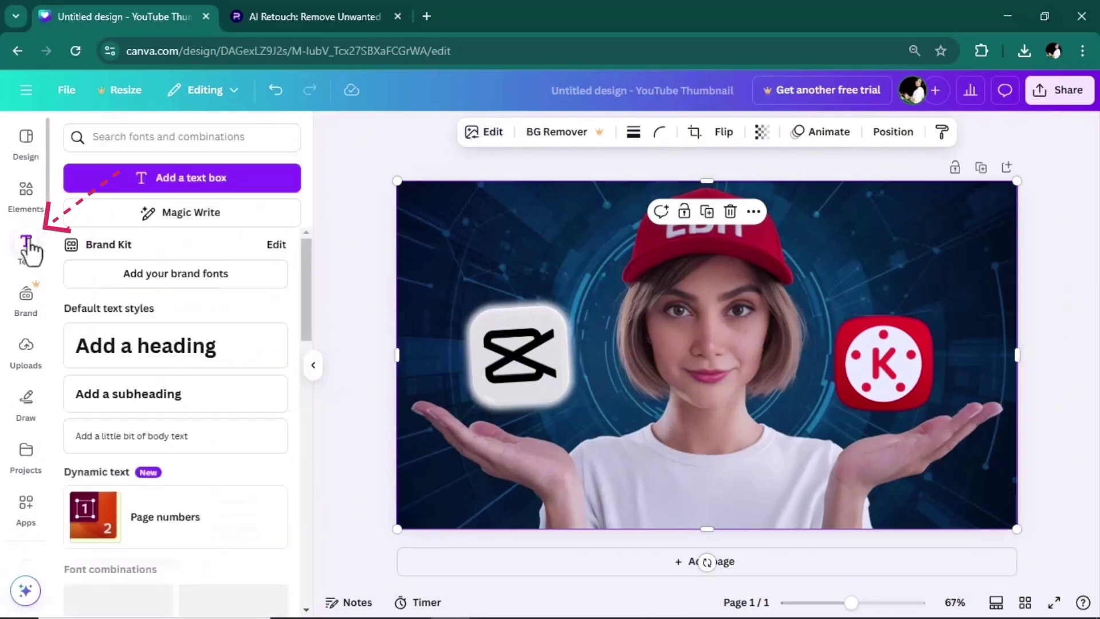
click(189, 360)
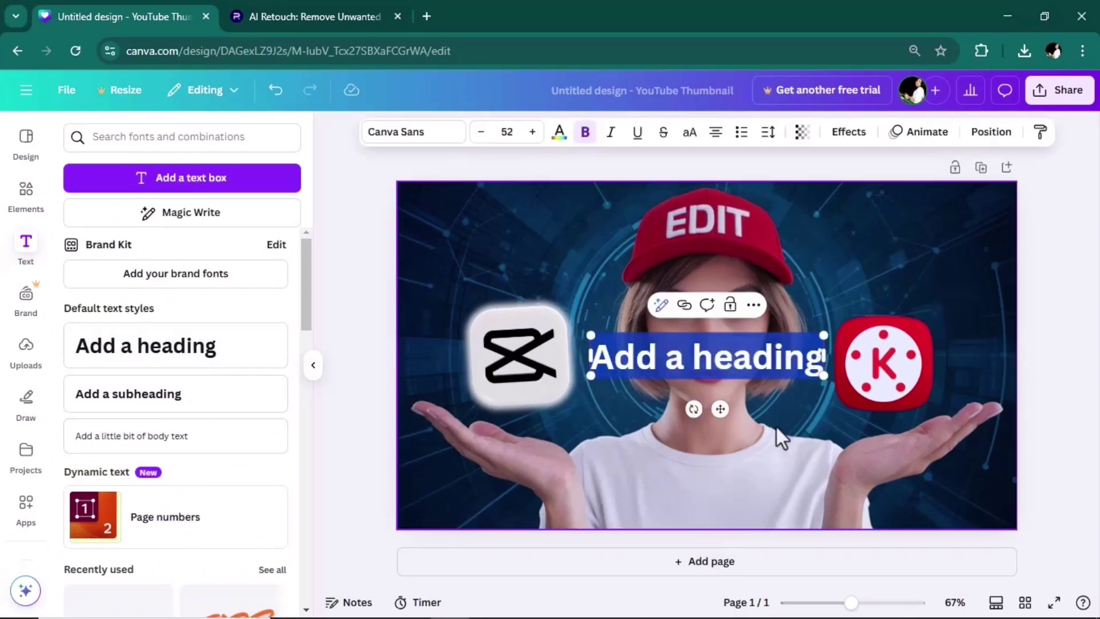